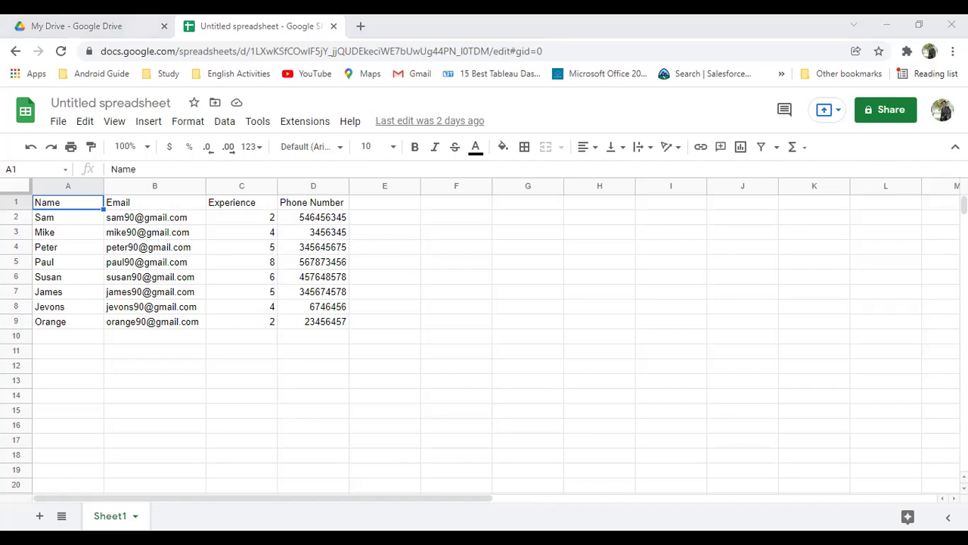
Step: Open a new Candidate form in Salesforce, dismiss it unsaved, and return to the spreadsheet
key(alt+Tab)
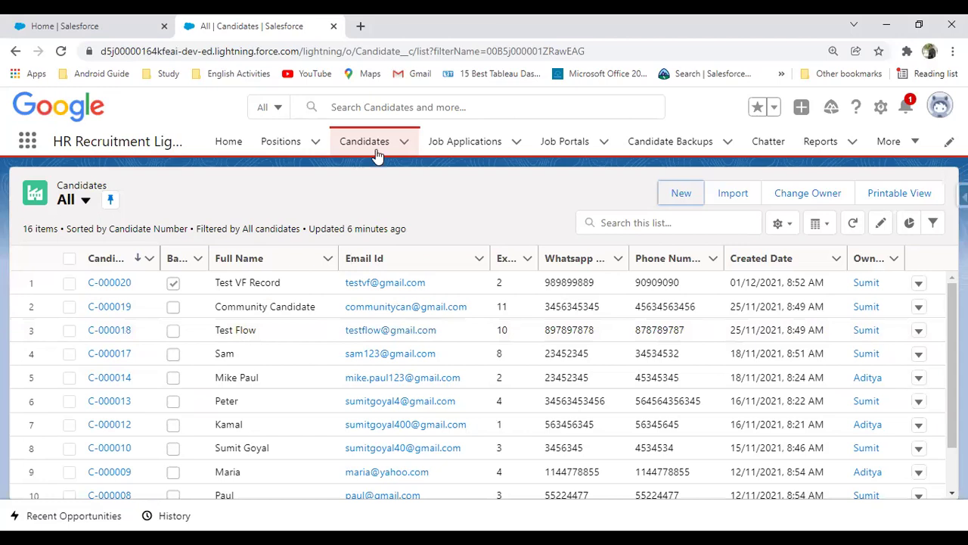
click(696, 193)
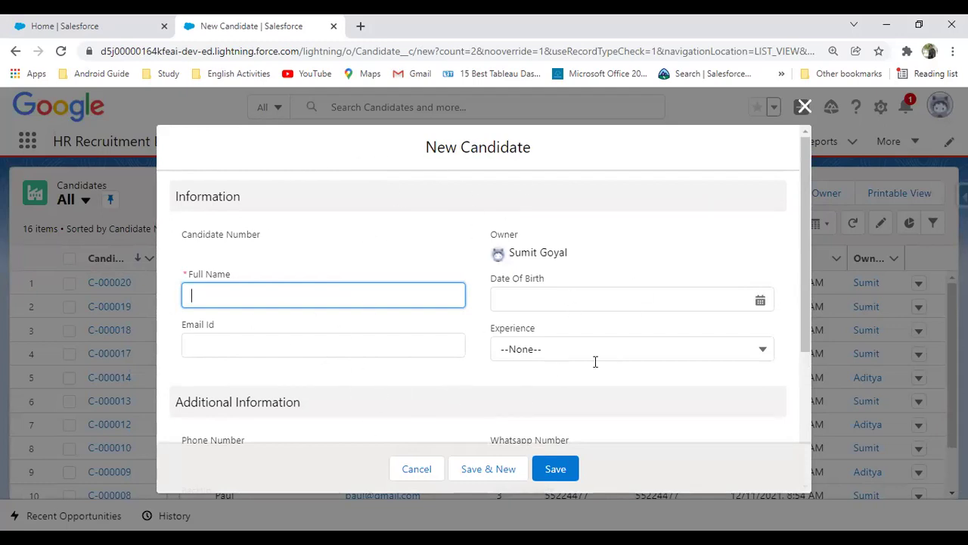
click(804, 106)
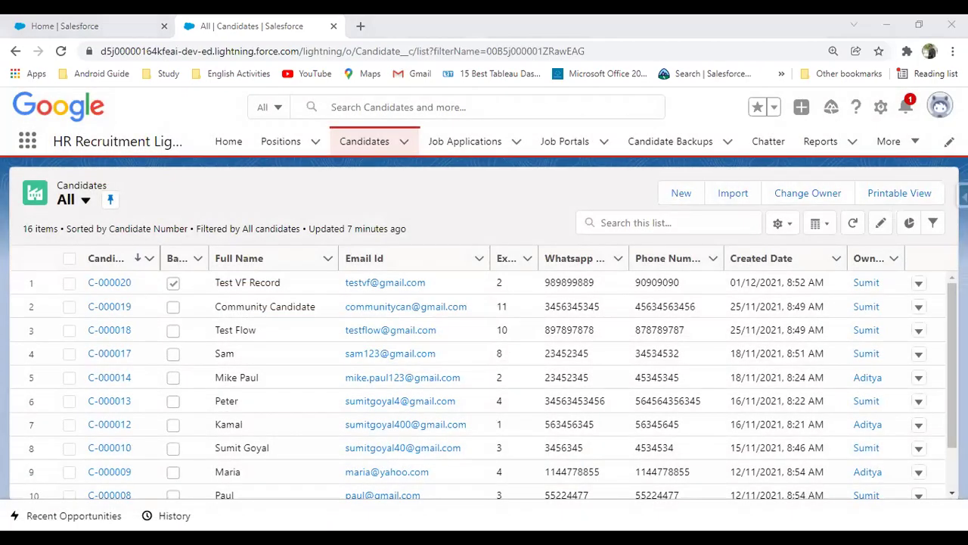
key(alt+Tab)
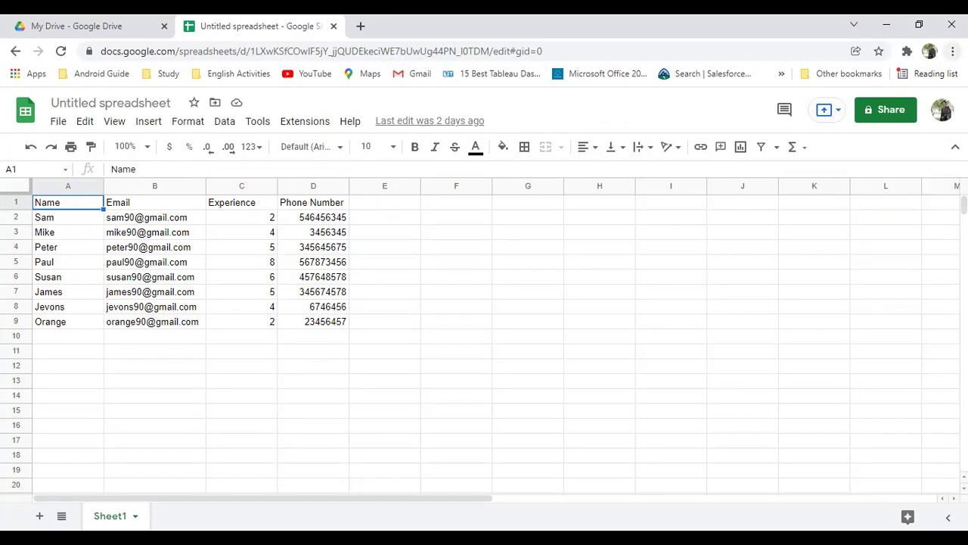
Step: Hide Chrome's bookmarks bar
click(954, 51)
mouse_move(825, 162)
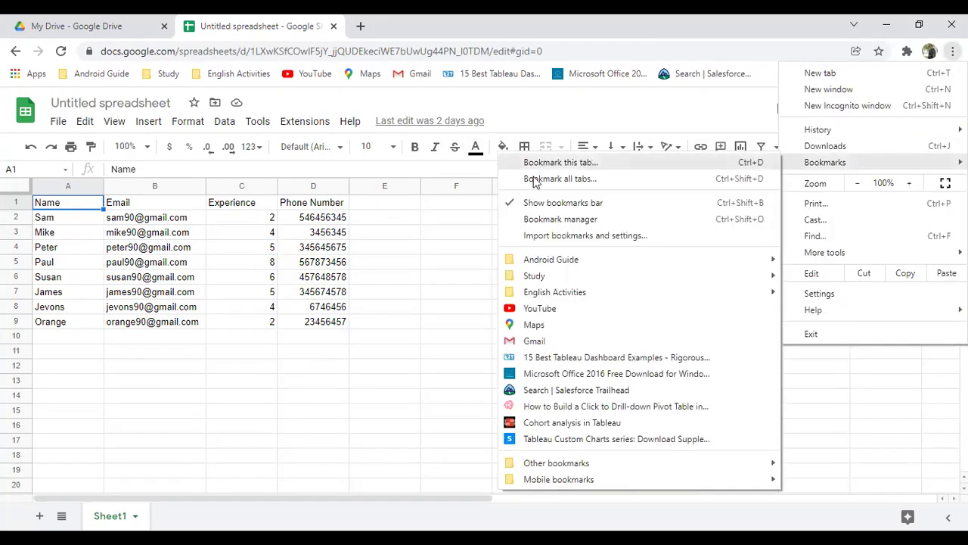
click(533, 204)
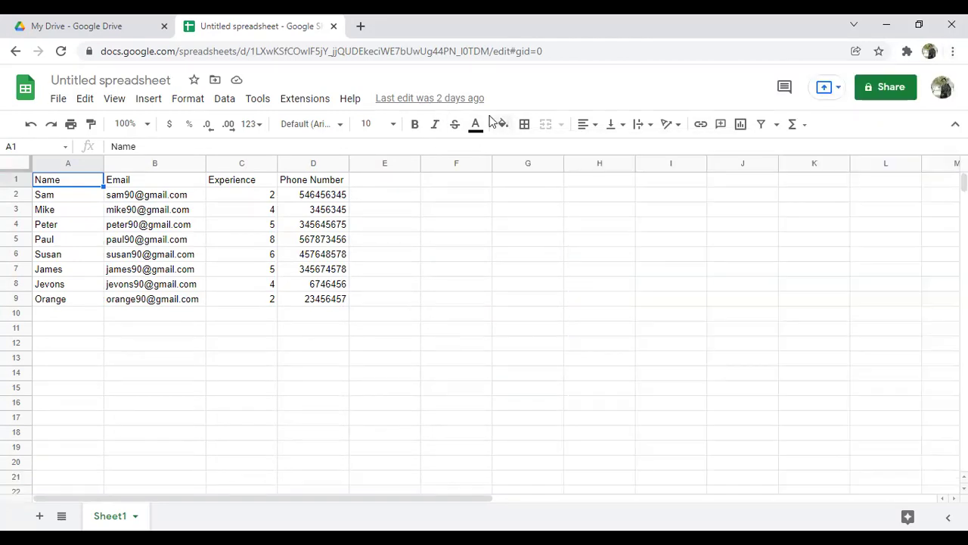
Step: Search the Workspace Marketplace for Salesforce Connector and open its listing
click(293, 100)
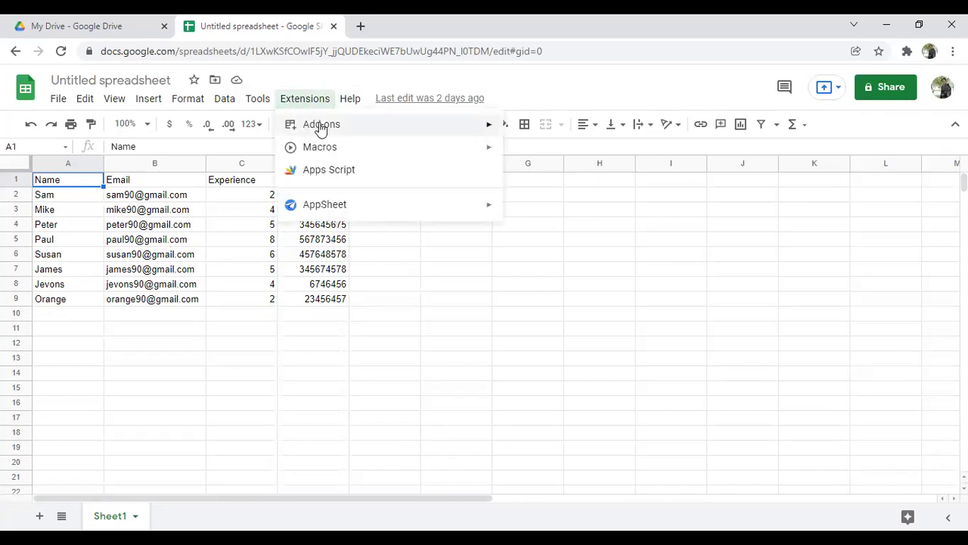
mouse_move(346, 127)
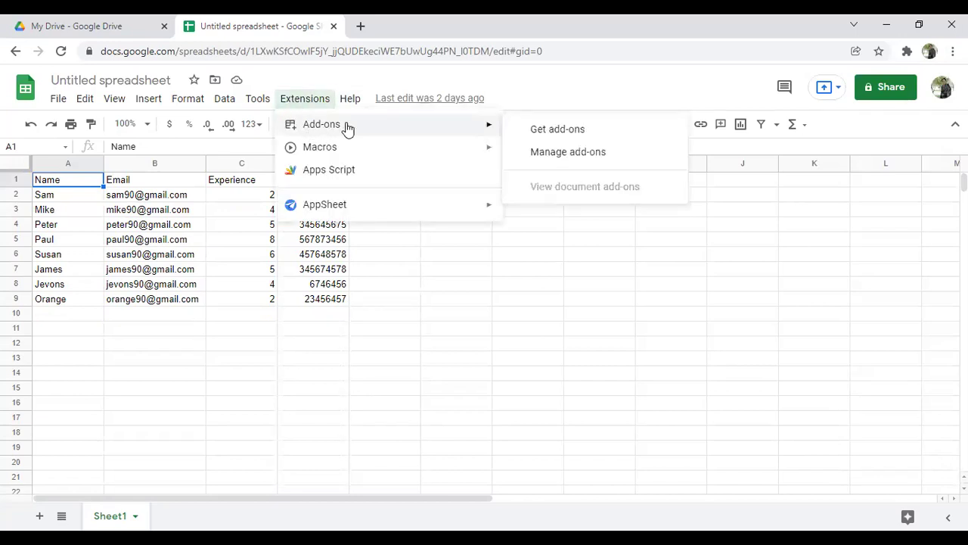
click(559, 129)
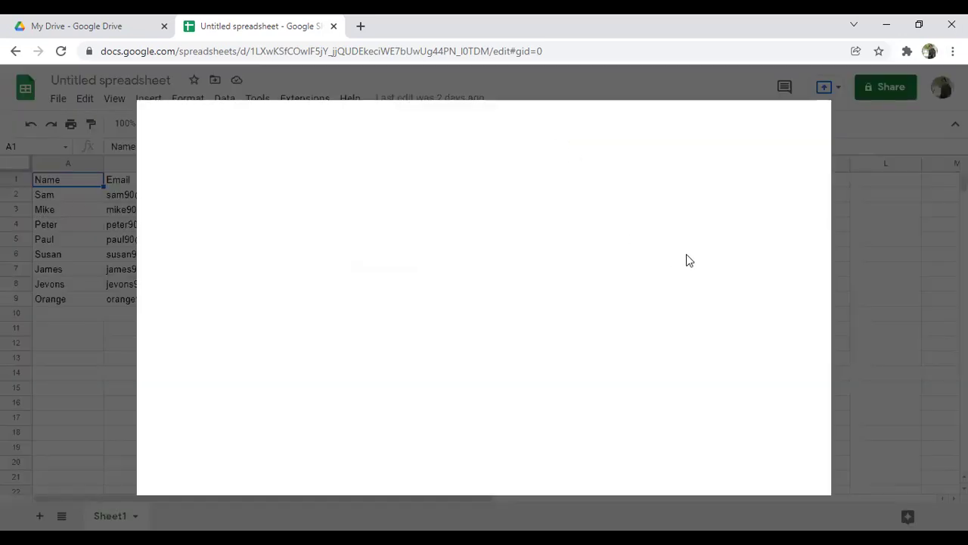
click(503, 125)
text(sal)
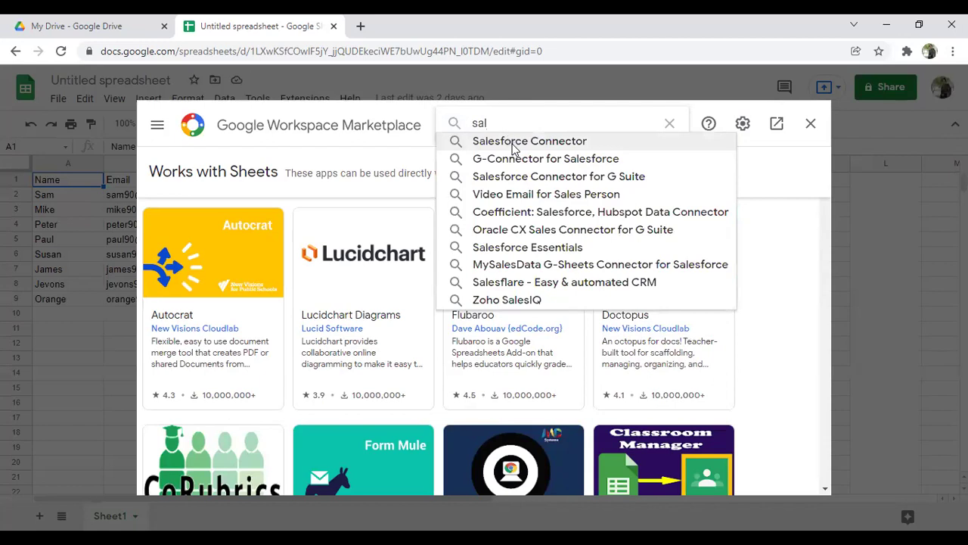
click(512, 144)
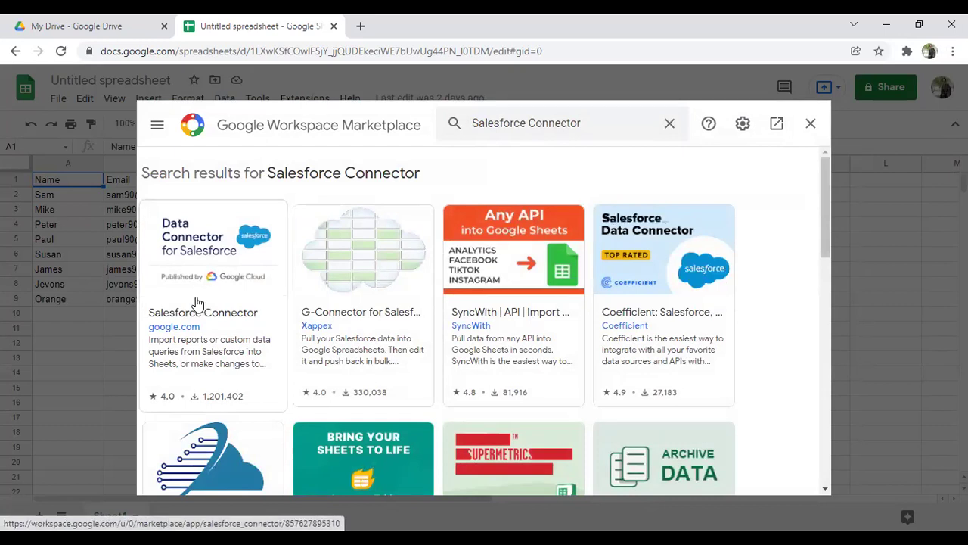
click(151, 303)
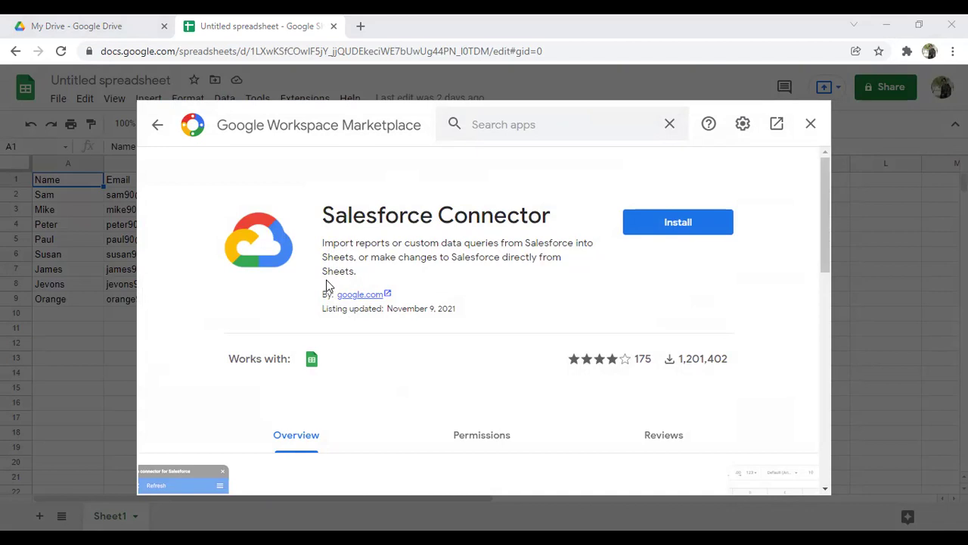
Step: Install Salesforce Connector, granting permission, then close the Marketplace
click(687, 222)
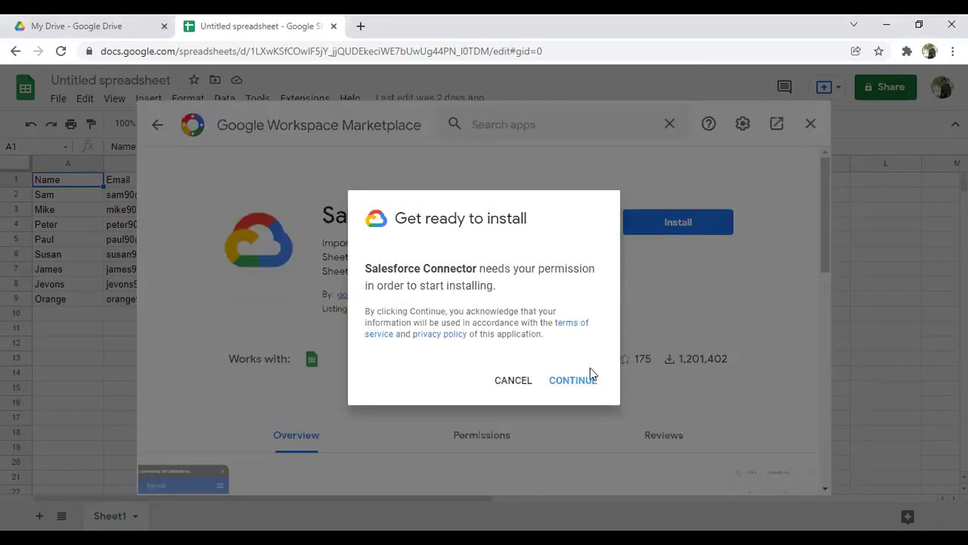
click(573, 382)
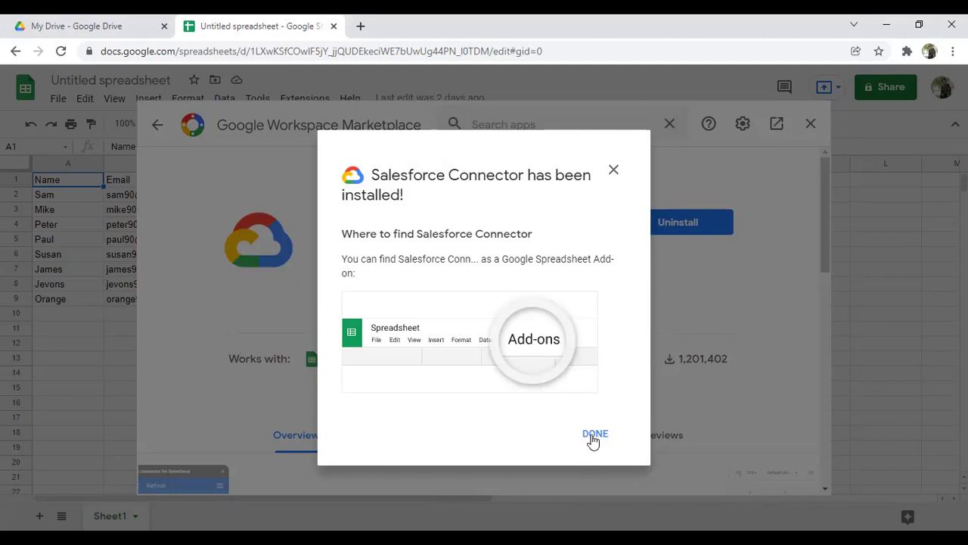
click(594, 438)
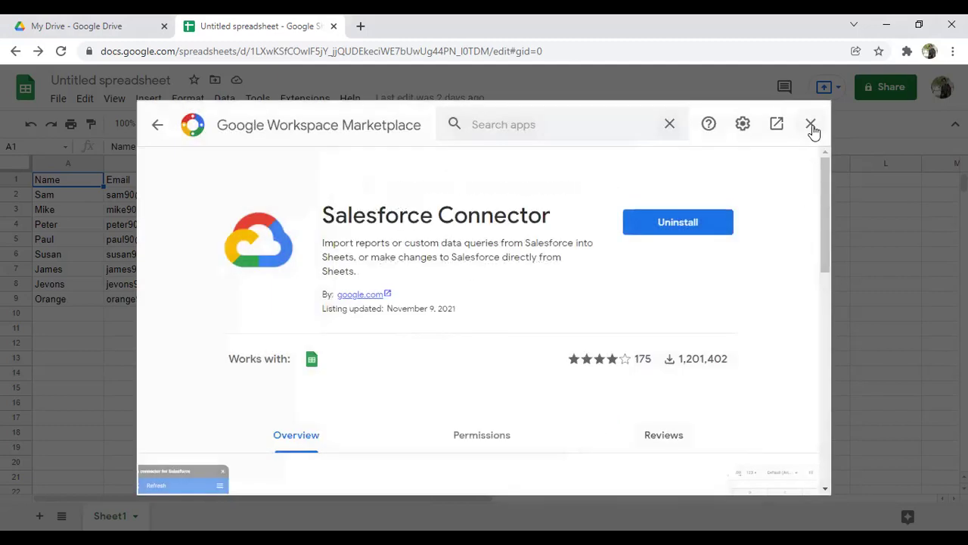
click(810, 124)
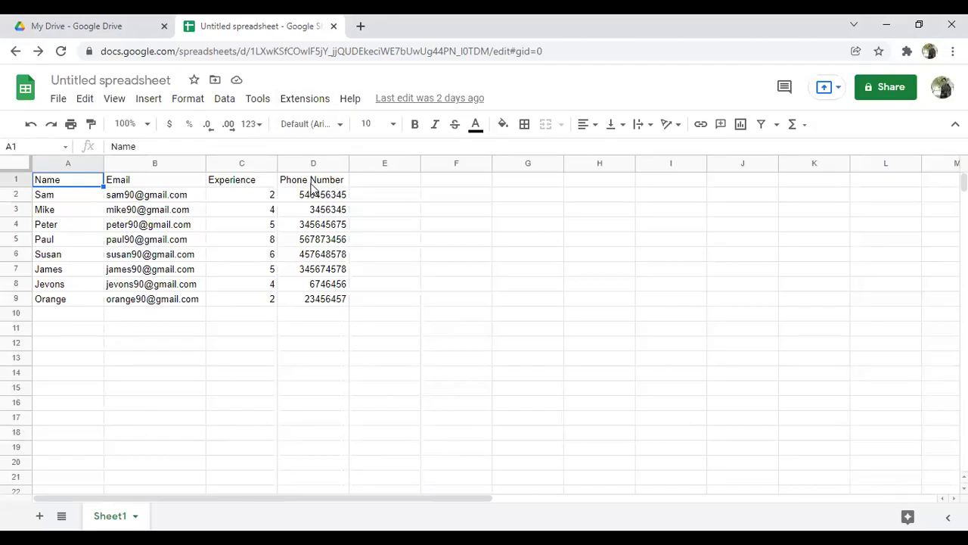
Step: Launch Salesforce Connector from the Extensions menu to show its sidebar
click(293, 100)
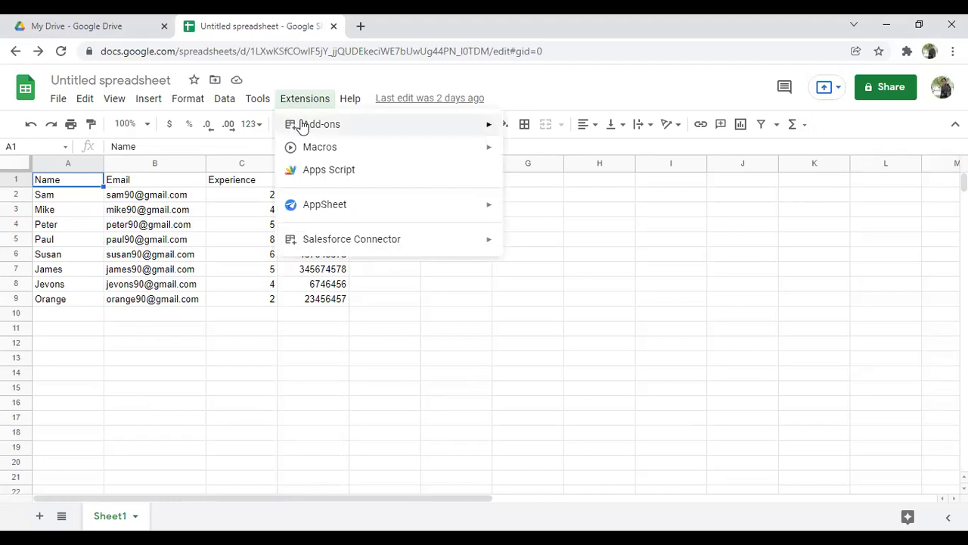
mouse_move(364, 244)
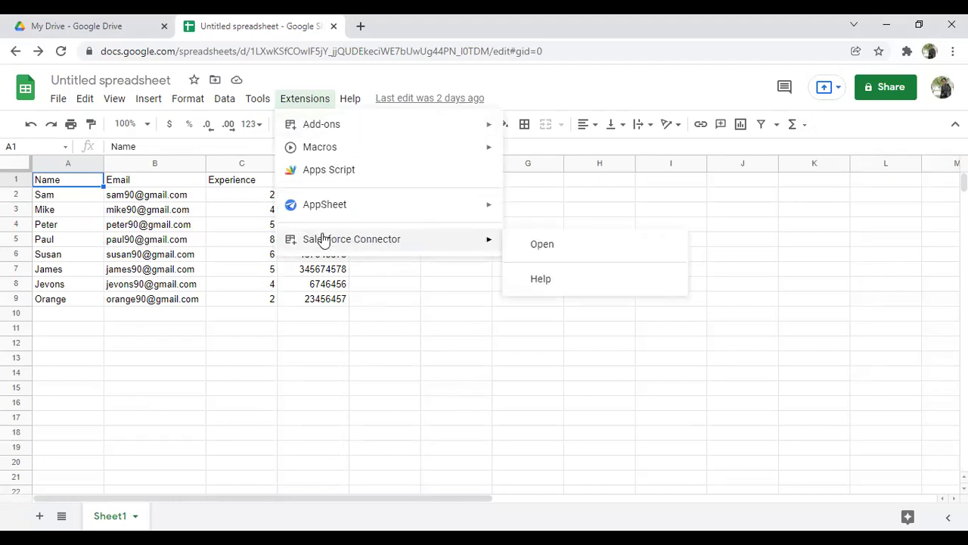
click(537, 249)
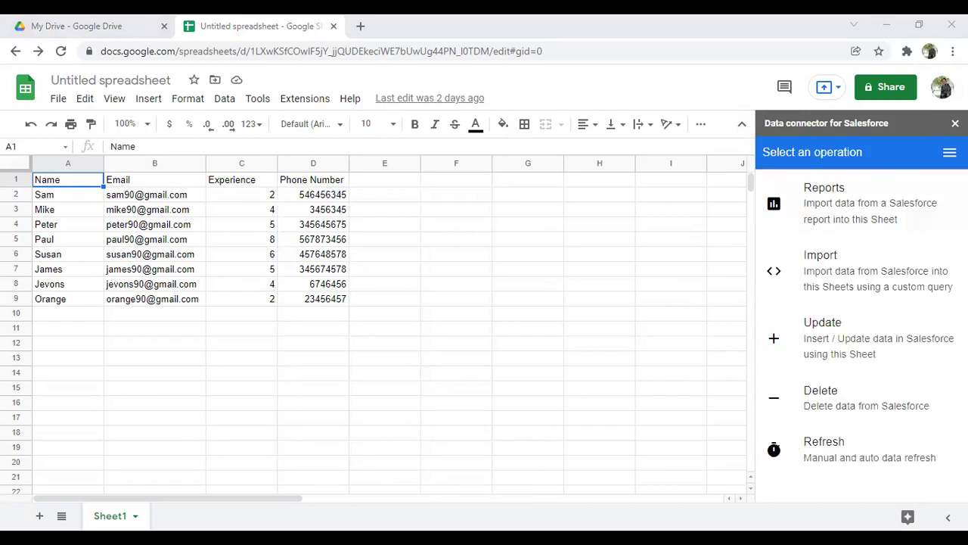
Step: Show the connector's Connection Information from the sidebar's menu
click(951, 152)
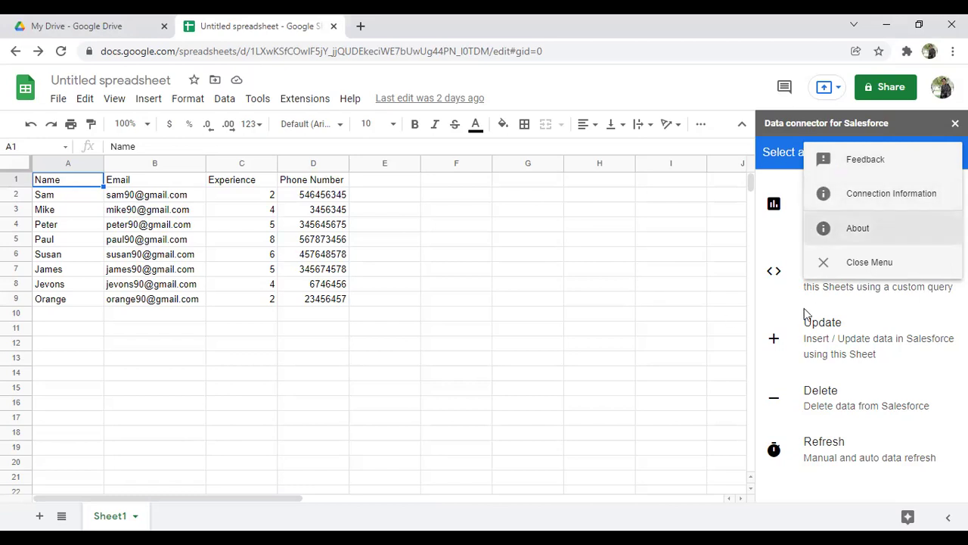
click(873, 198)
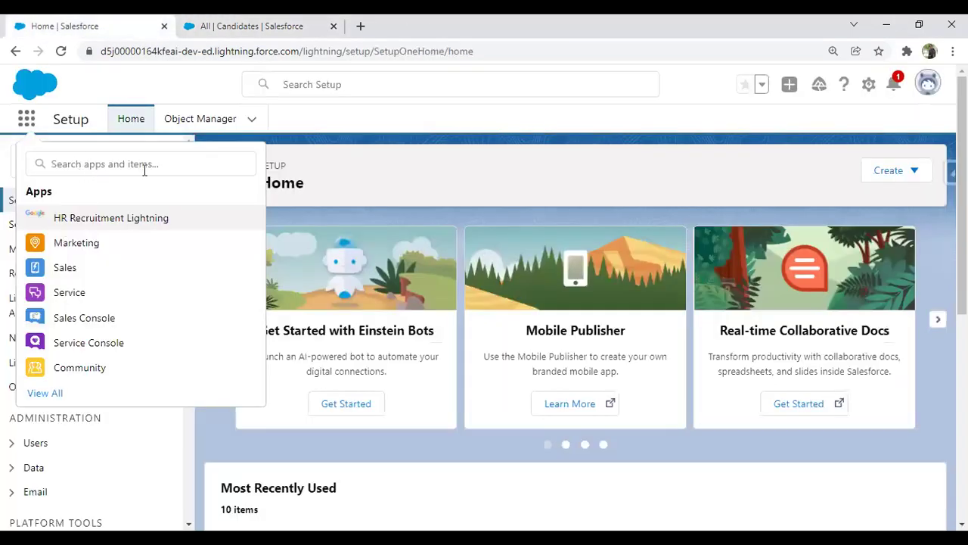
Step: Find 'users' in Setup Quick Find, open All Users, and select part of a username
key(Escape)
click(85, 161)
text(users)
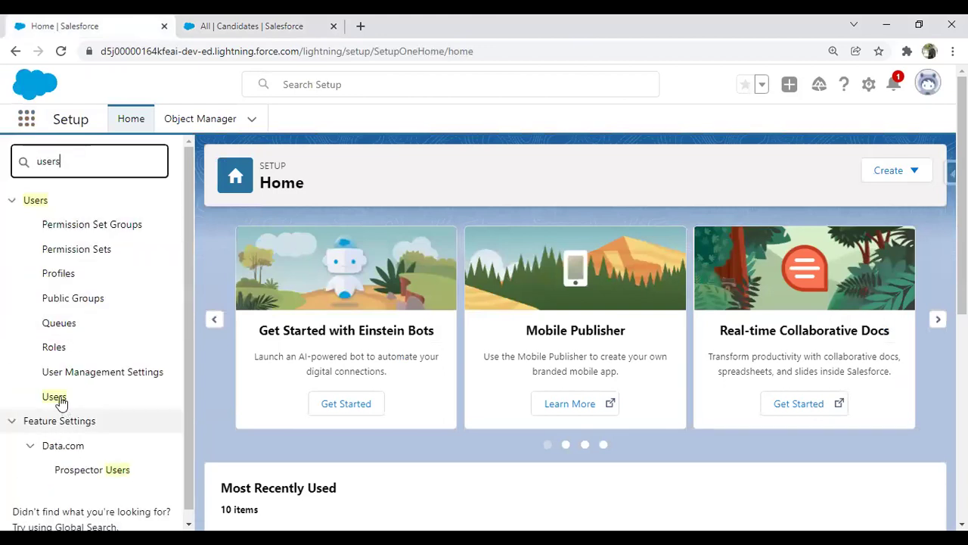
click(60, 400)
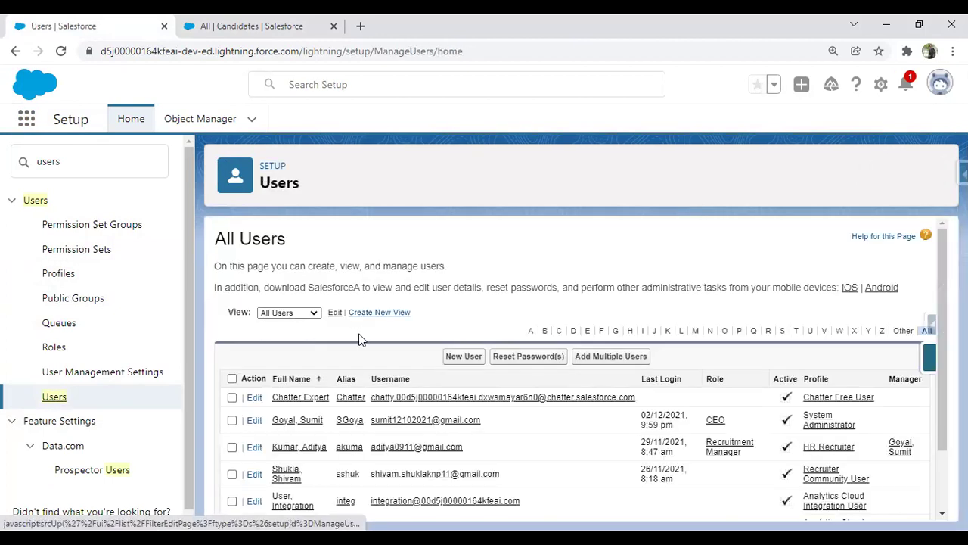
drag(480, 420, 370, 426)
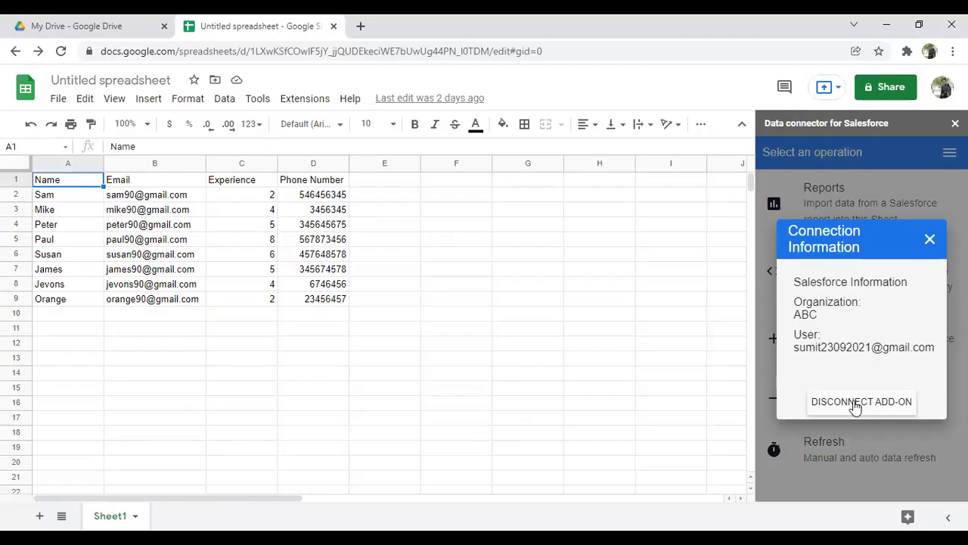
Step: Disconnect the add-on from its Salesforce account and relaunch Salesforce Connector
click(856, 402)
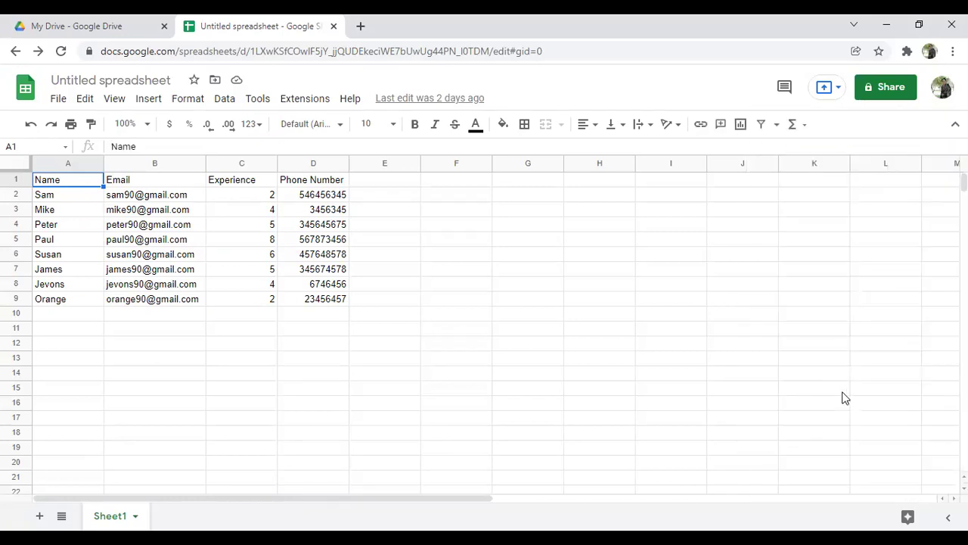
click(330, 99)
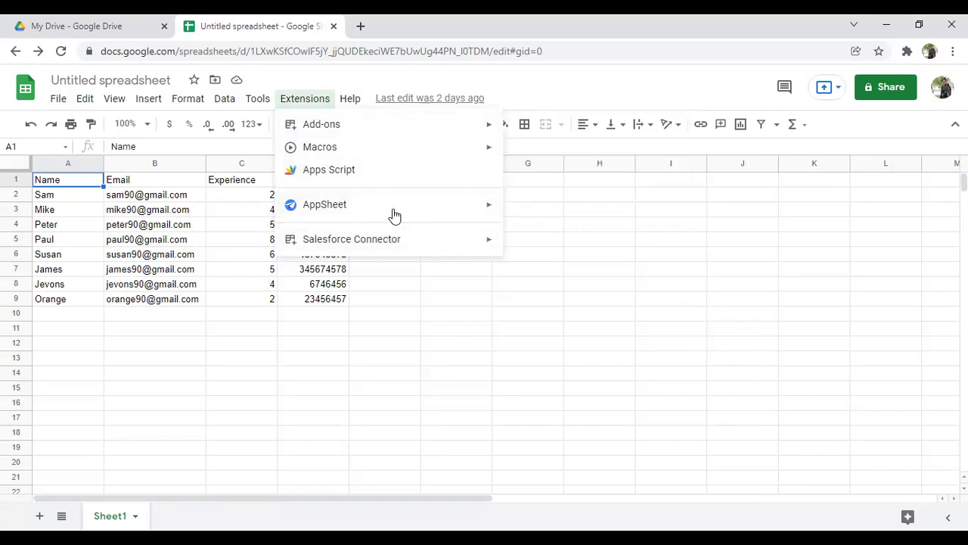
mouse_move(422, 240)
click(551, 245)
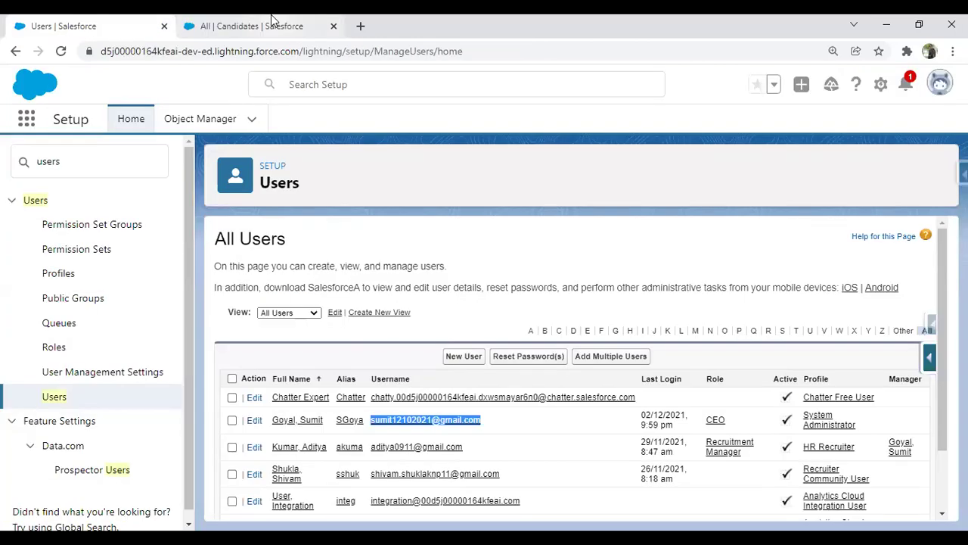
click(270, 23)
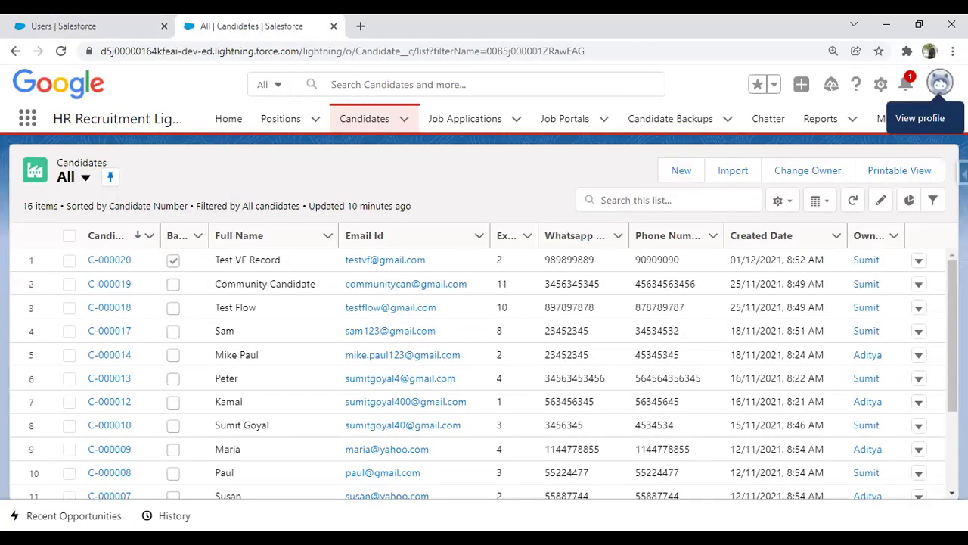
click(941, 83)
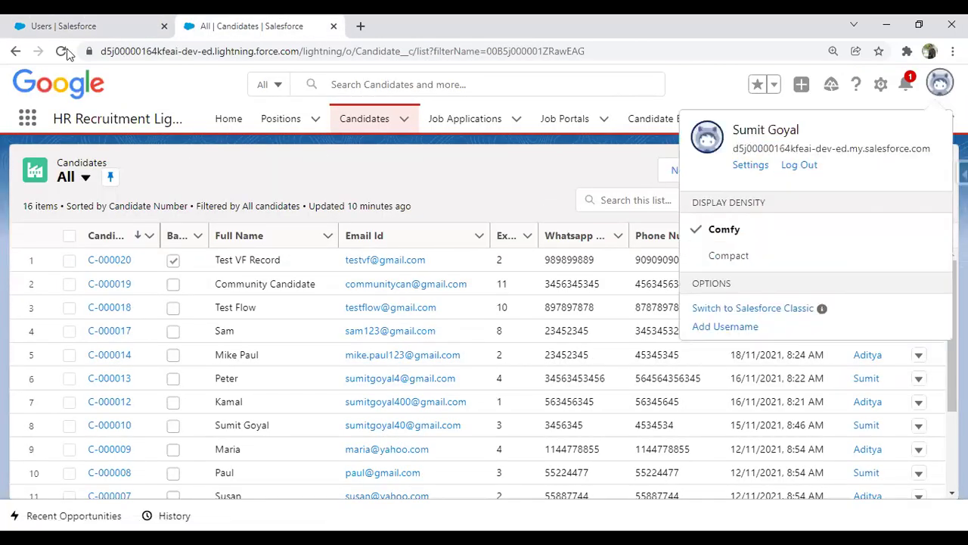
click(64, 26)
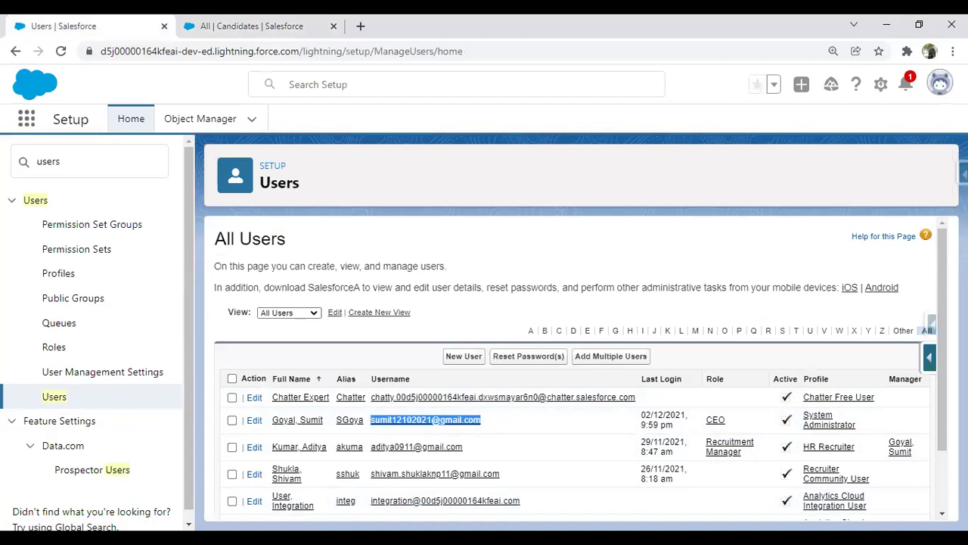
key(alt+Tab)
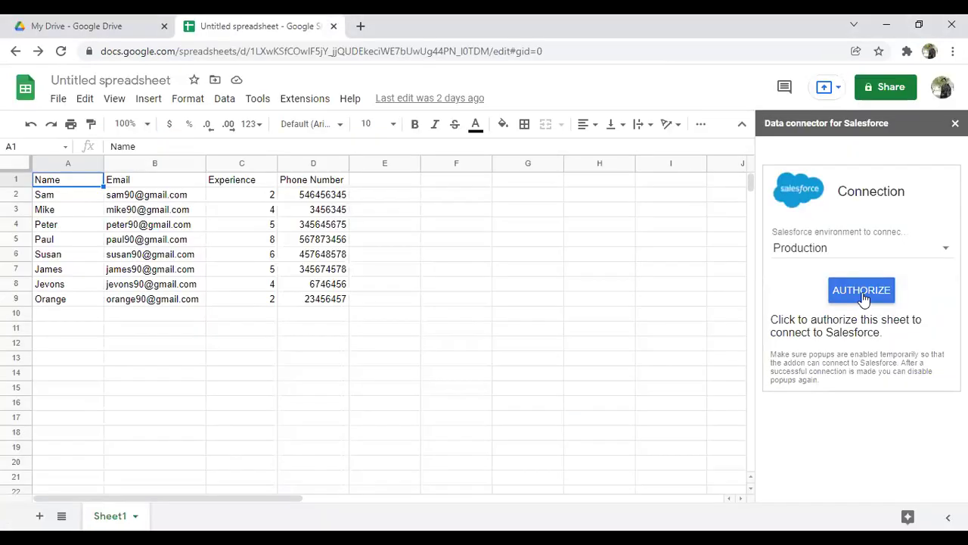
Step: Authorize the connector for the Production environment and return to the popup window
click(864, 295)
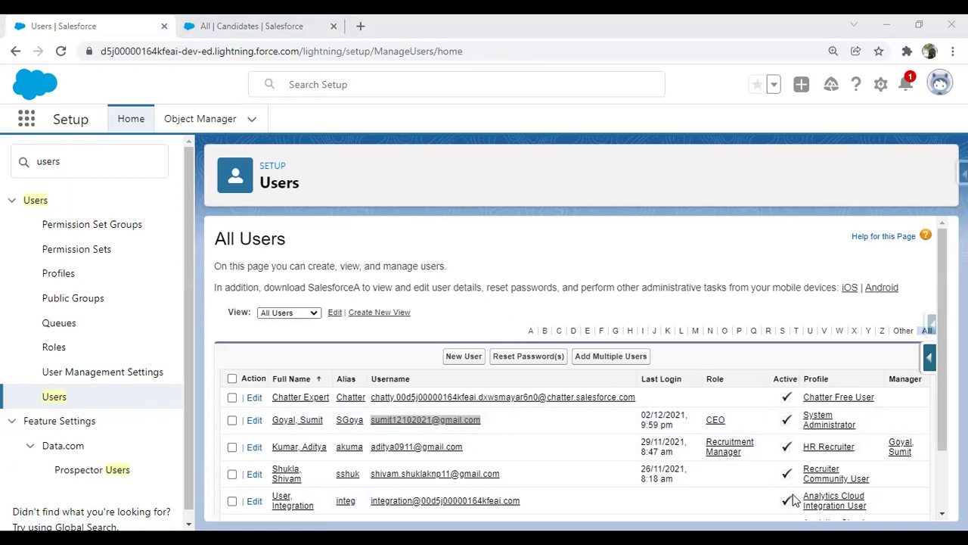
key(alt+Tab)
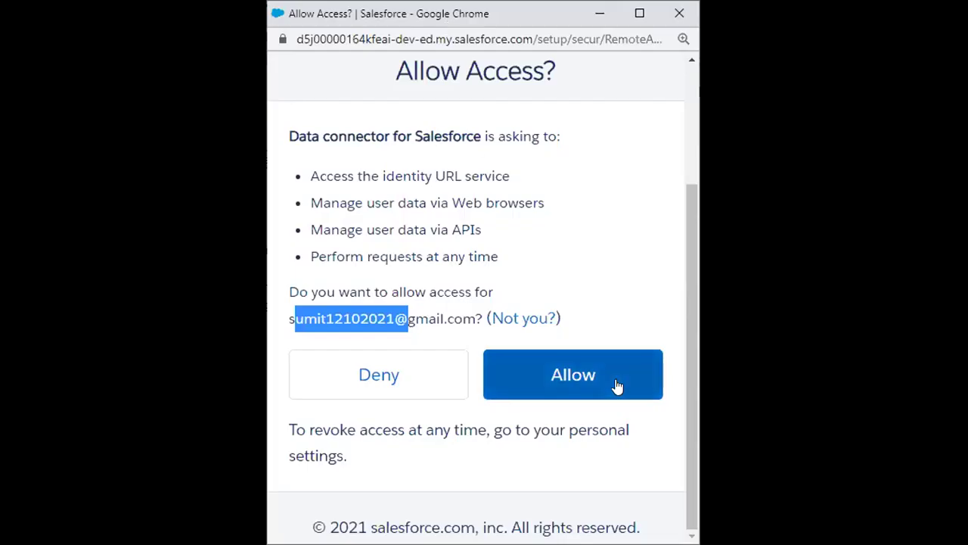
Step: Check the account username in the Allow Access? popup and allow access
click(292, 317)
drag(293, 318, 436, 319)
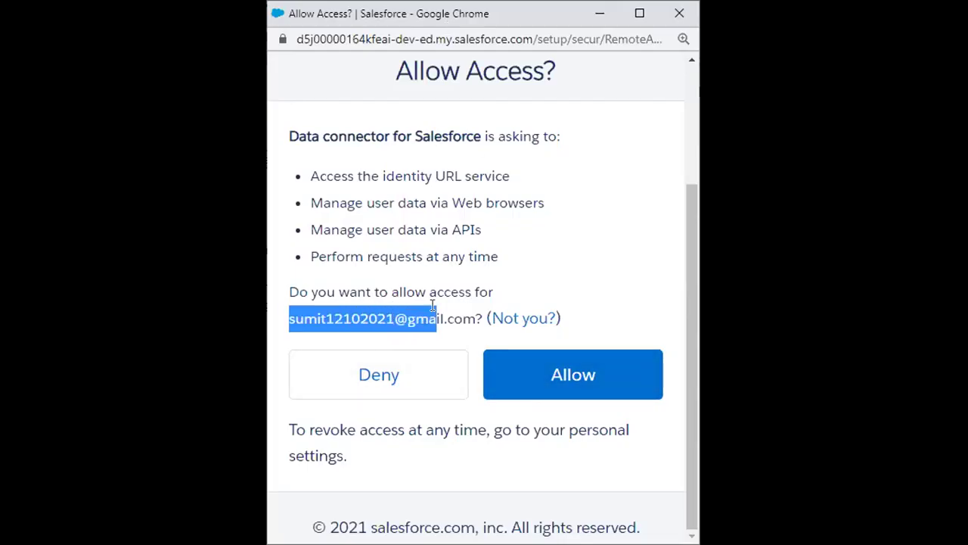
click(568, 376)
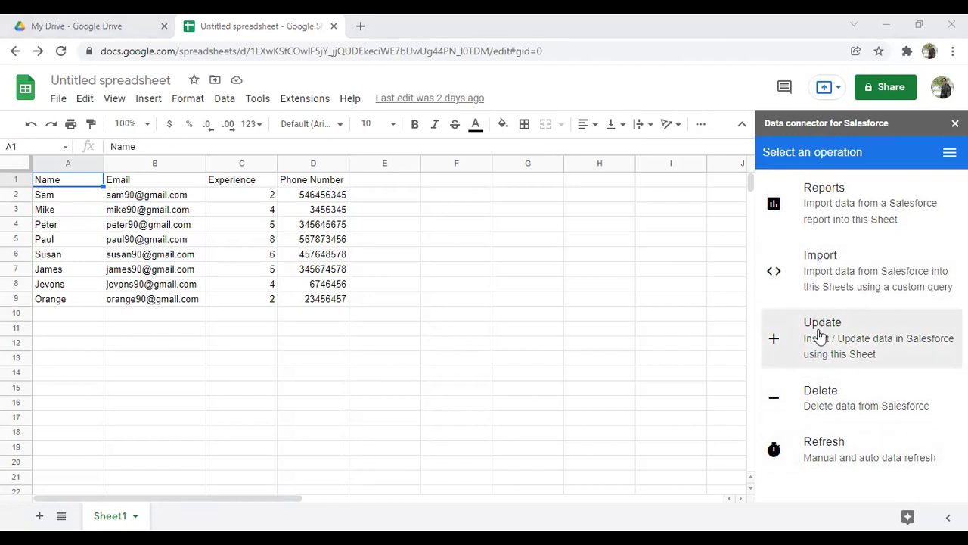
Step: Choose the connector's Update operation and select the candidate data A1:D9
click(651, 319)
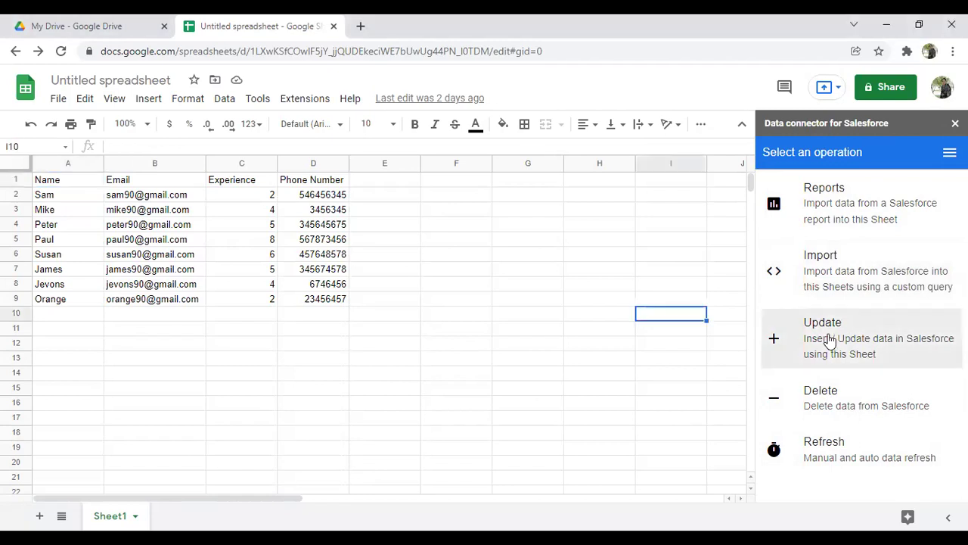
click(830, 341)
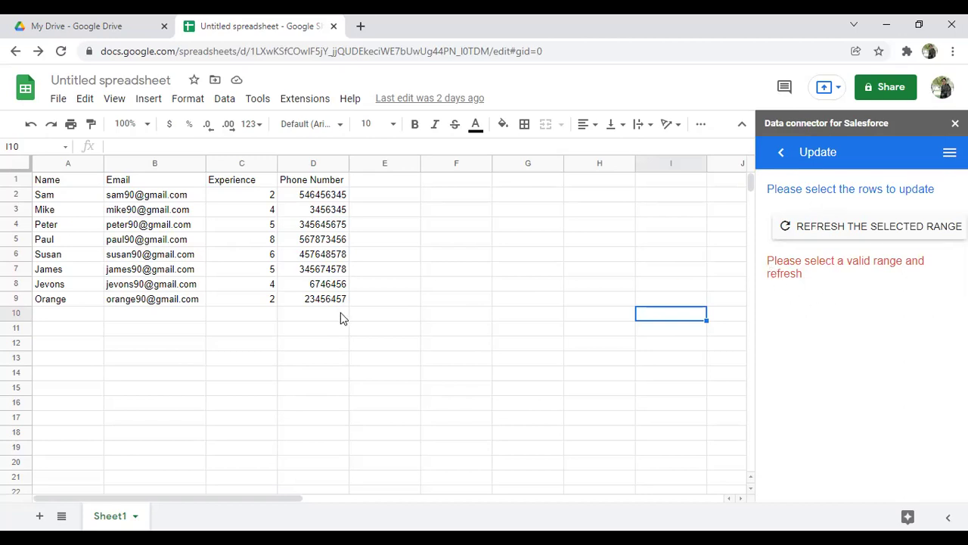
click(201, 328)
drag(41, 183, 331, 308)
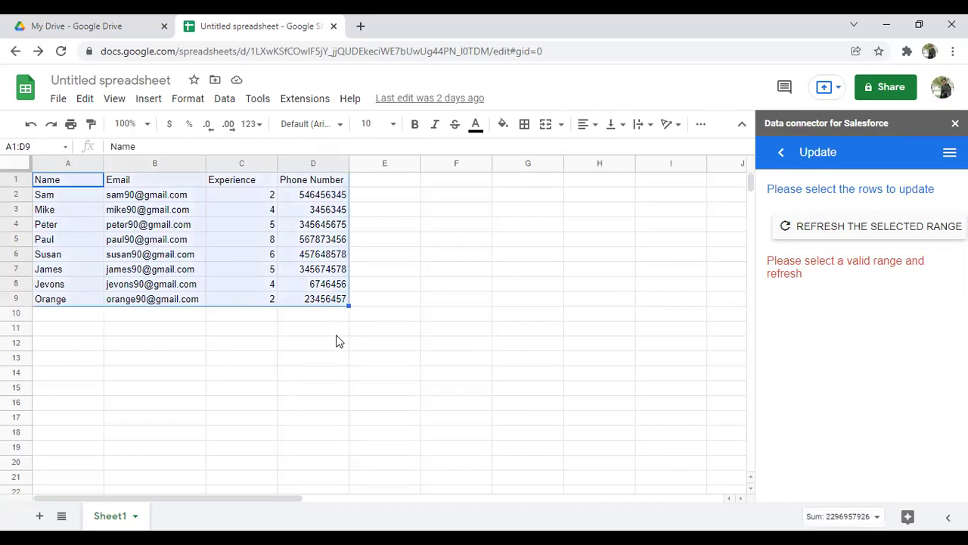
Step: Load the selected range, choose the Candidate object with Insert, and continue to mapping
click(805, 232)
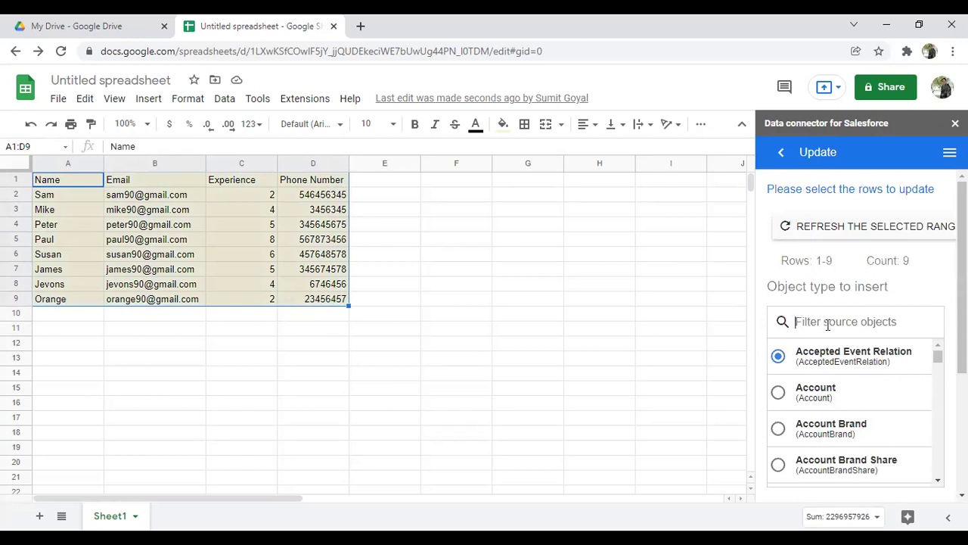
text(candidate)
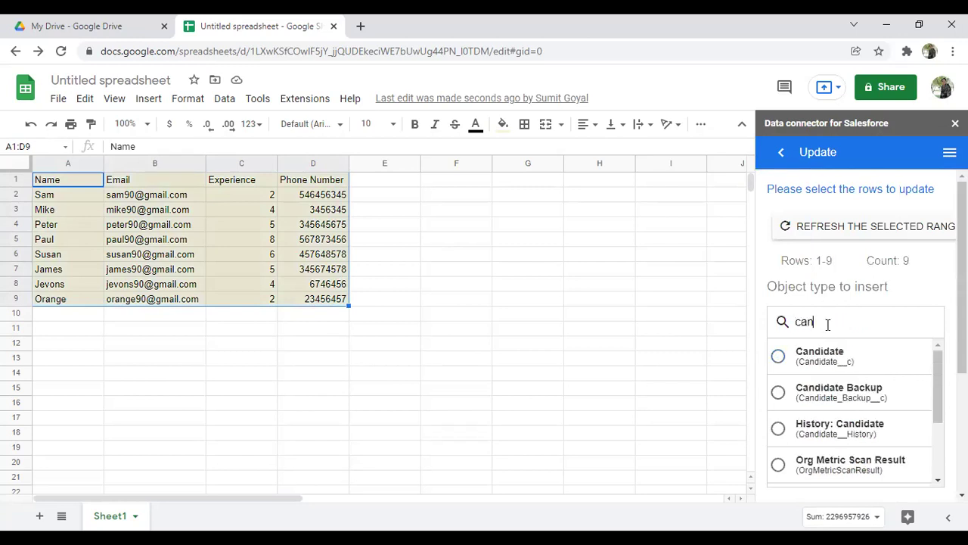
scroll(822, 328, down, 1)
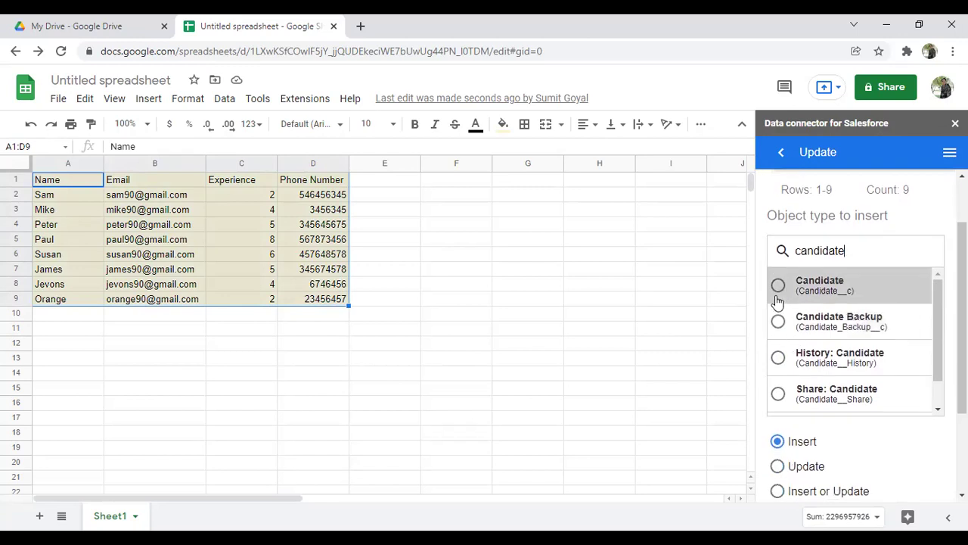
click(780, 288)
scroll(779, 292, down, 1)
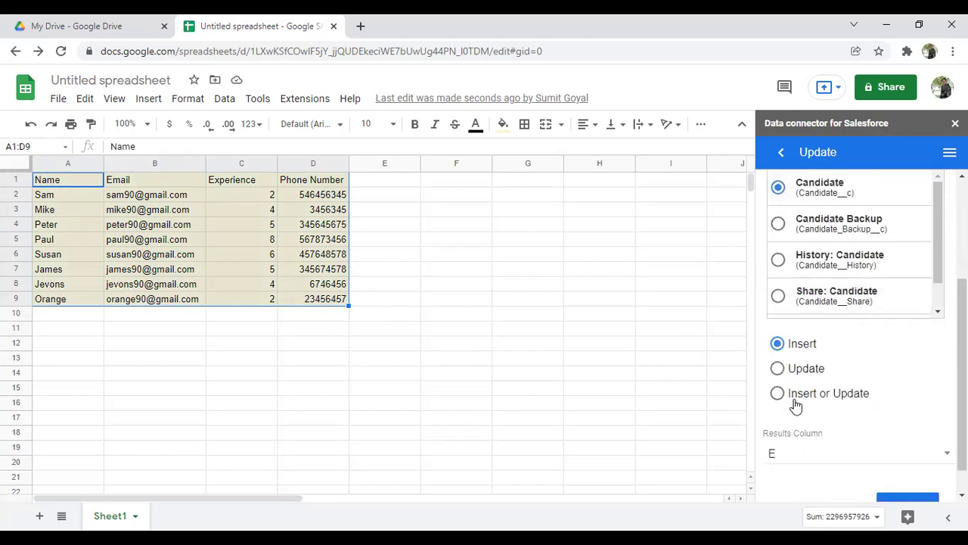
scroll(787, 348, down, 1)
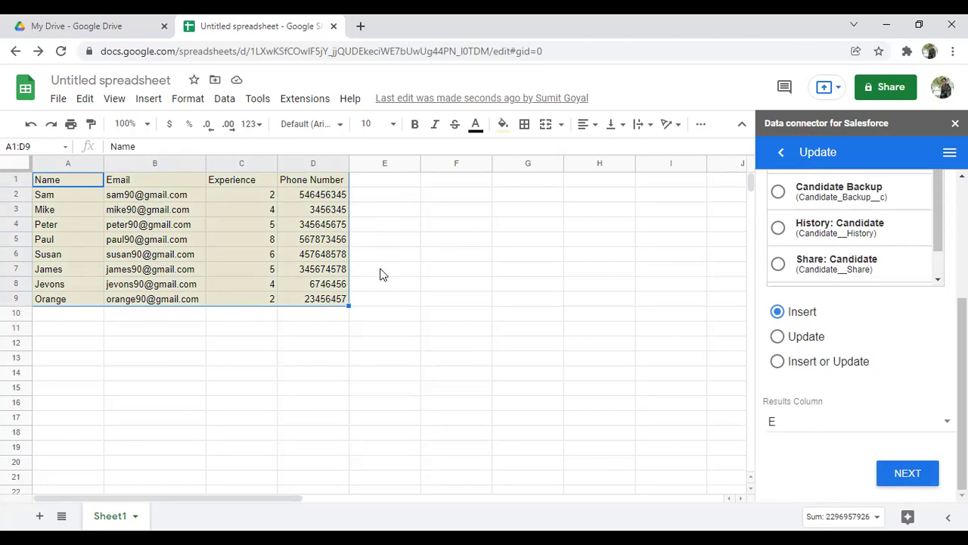
click(909, 478)
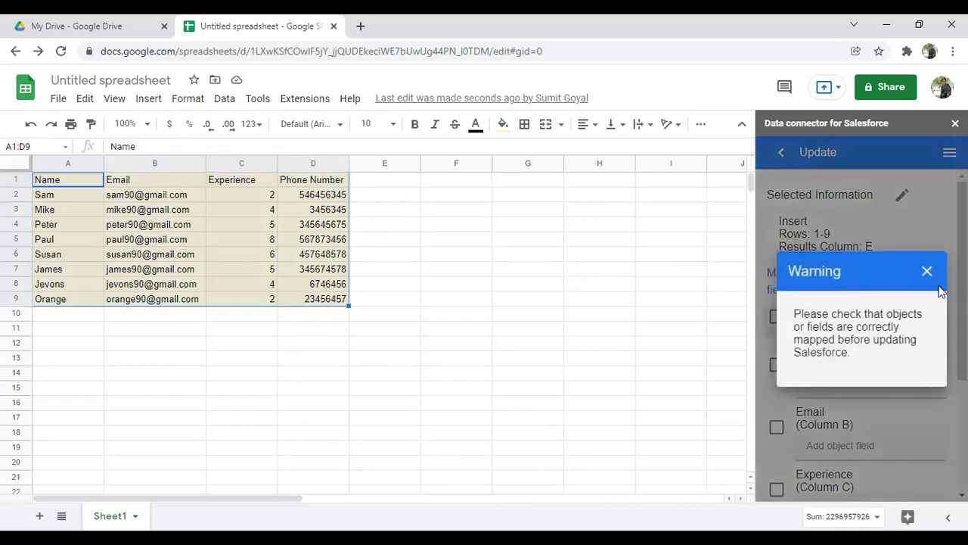
Step: Dismiss the mapping warning and remap the Name column from Candidate Number to Full Name
click(925, 271)
scroll(912, 277, down, 2)
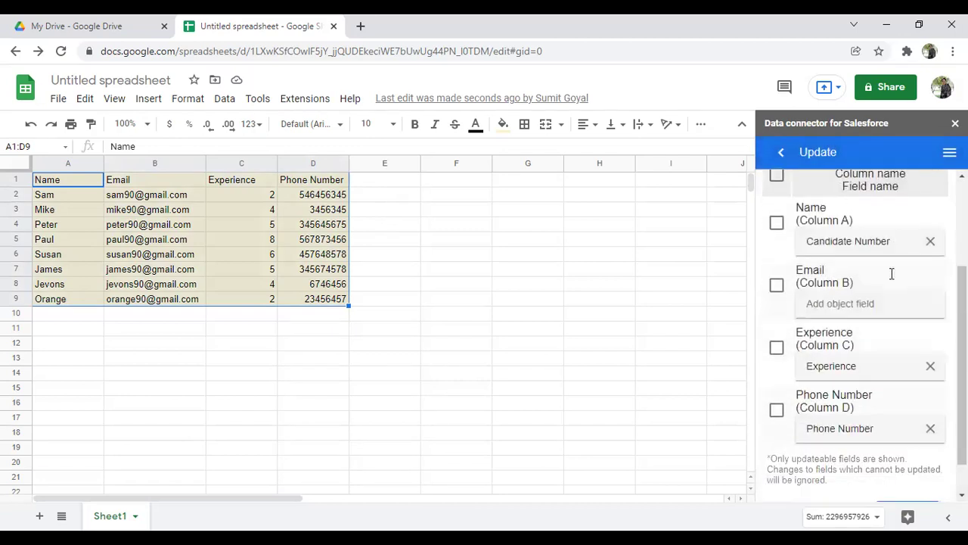
scroll(839, 284, up, 1)
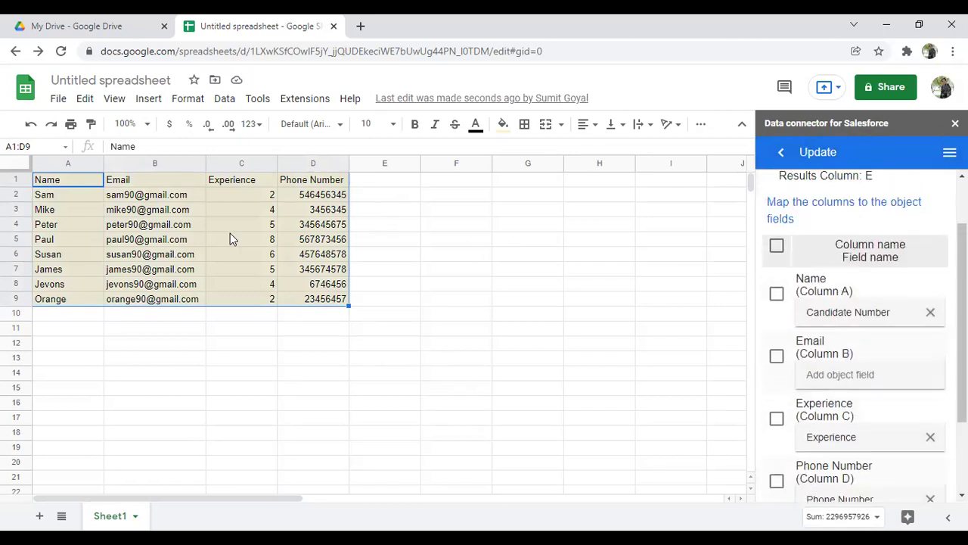
click(931, 312)
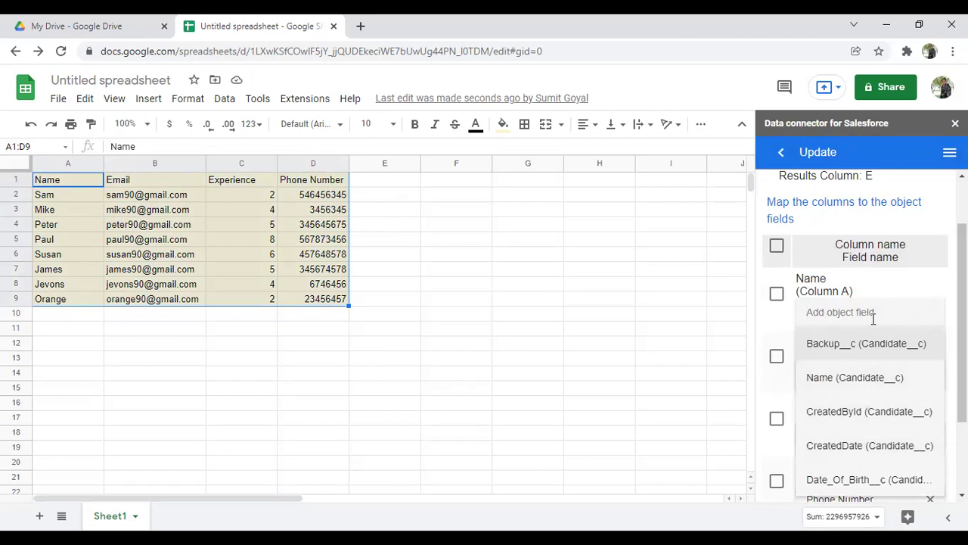
text(full)
click(809, 341)
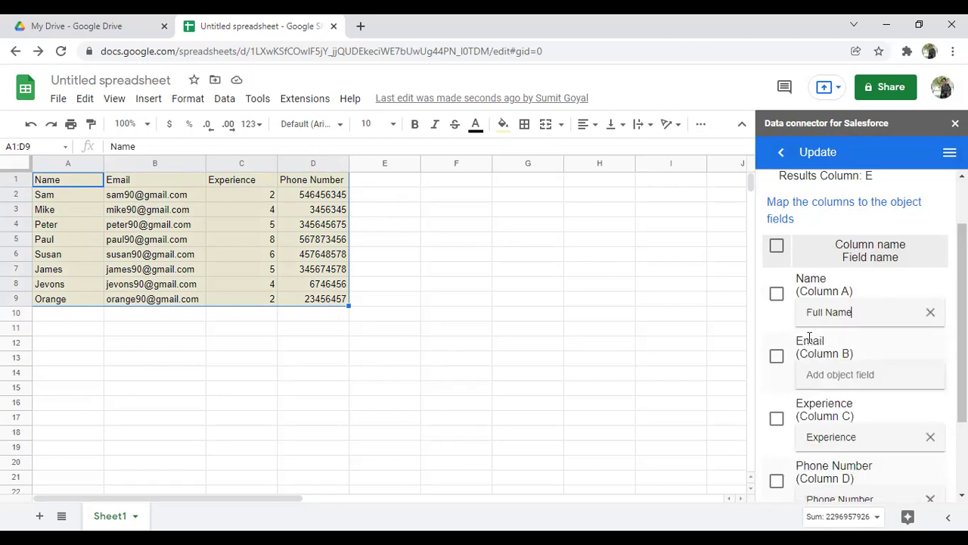
Step: Map the Email column to Email Id, include all columns, and execute the insert
click(846, 376)
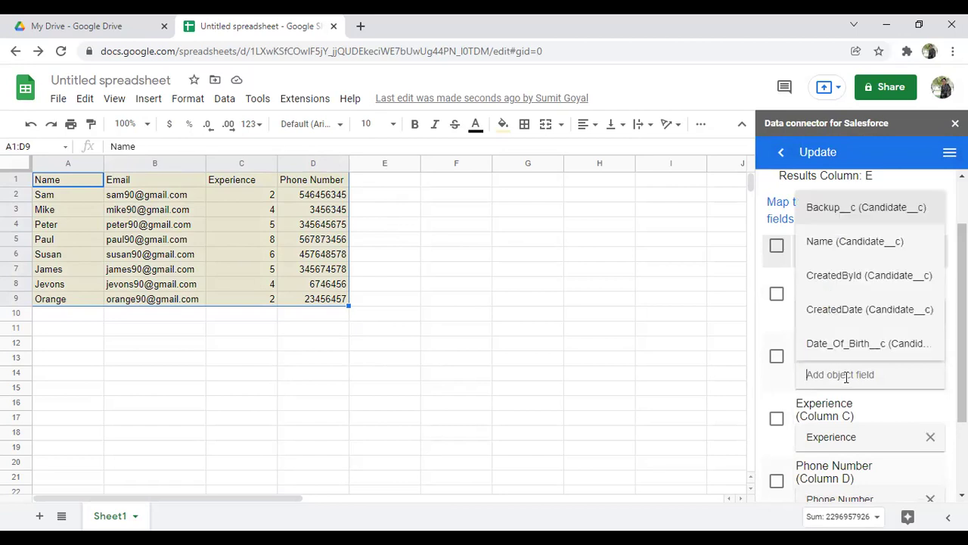
text(ema)
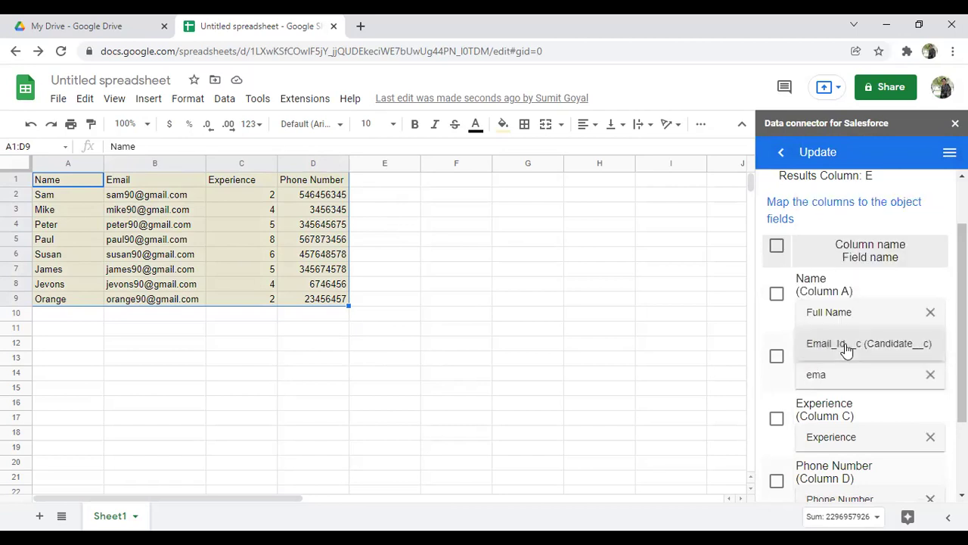
click(847, 347)
scroll(859, 394, down, 3)
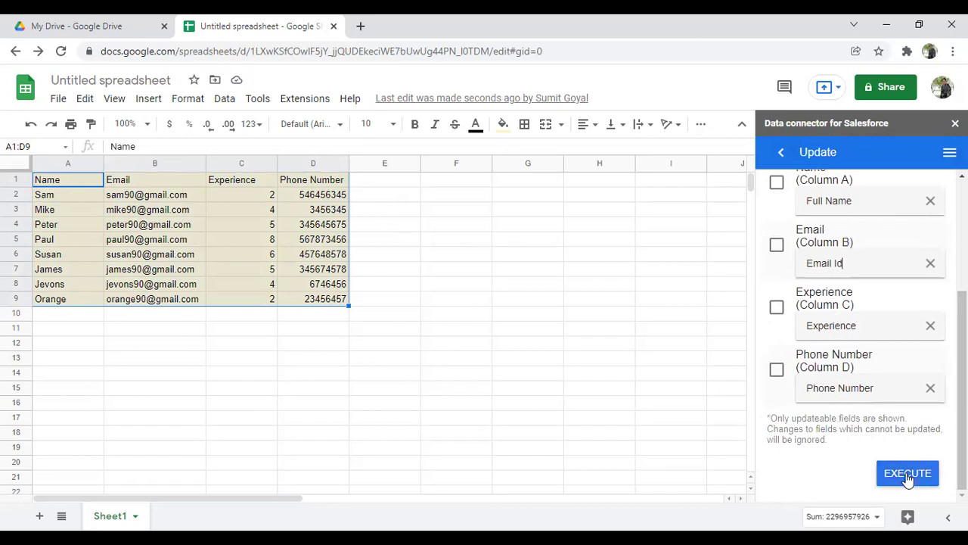
scroll(822, 353, up, 3)
click(778, 318)
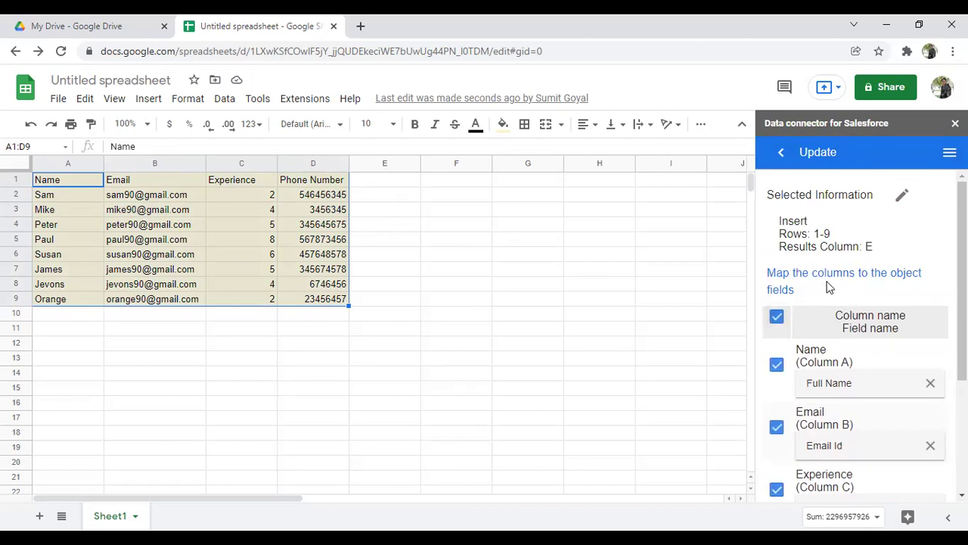
scroll(828, 287, down, 5)
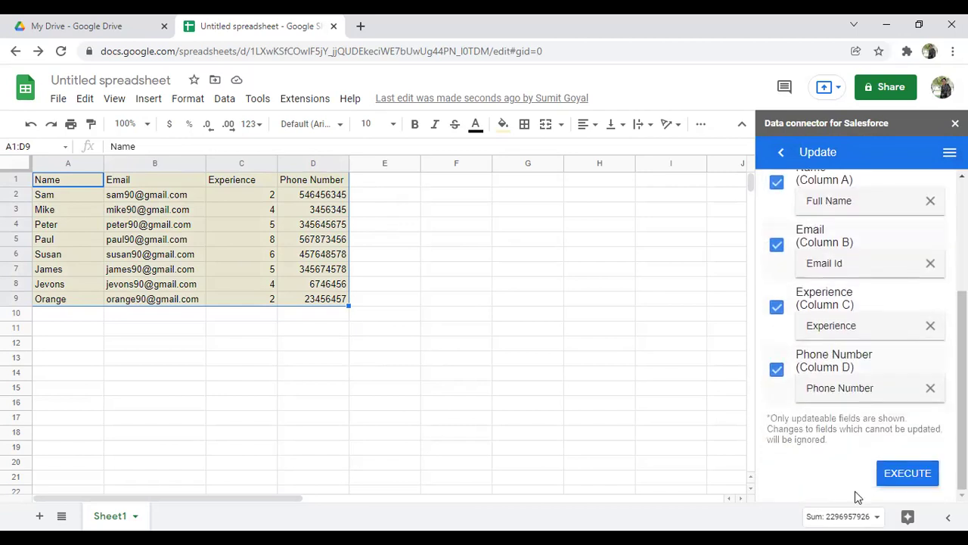
click(908, 479)
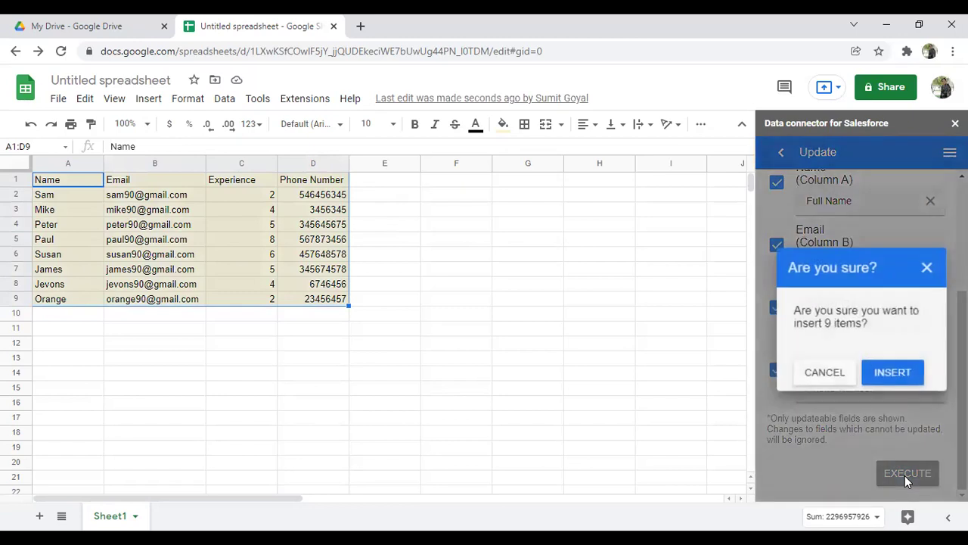
Step: Confirm inserting the 9 items, then switch to the Salesforce Candidates list
click(880, 376)
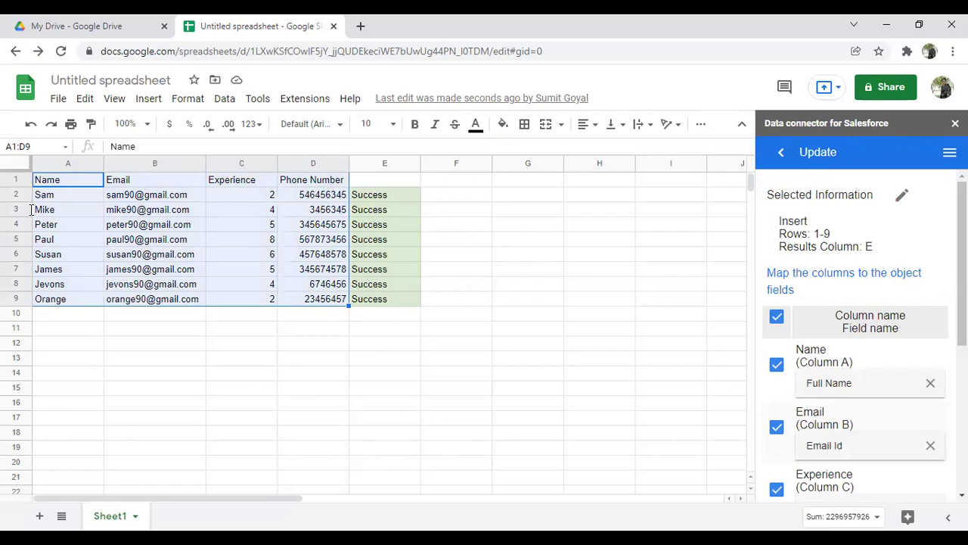
key(alt+Tab)
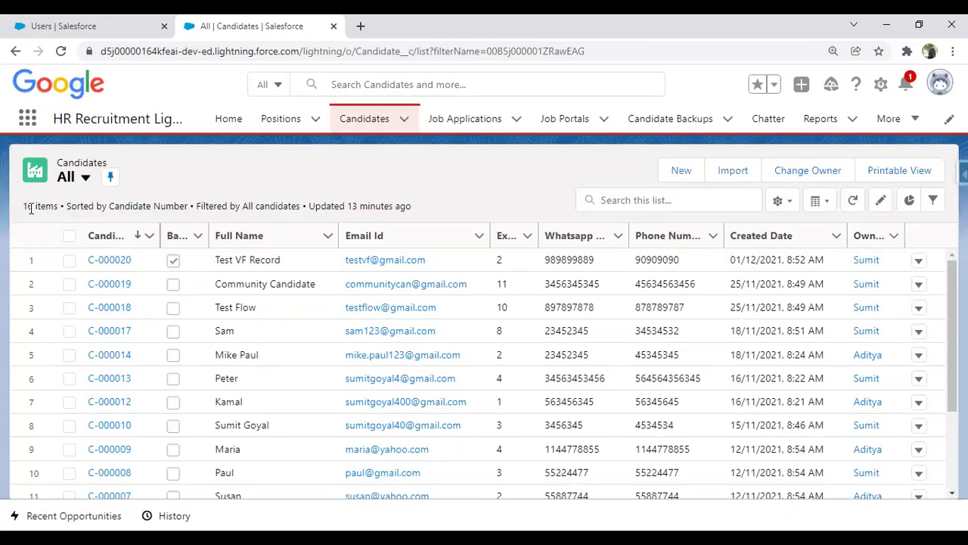
Step: Refresh the Salesforce Candidates list twice to load the newly inserted records
click(853, 200)
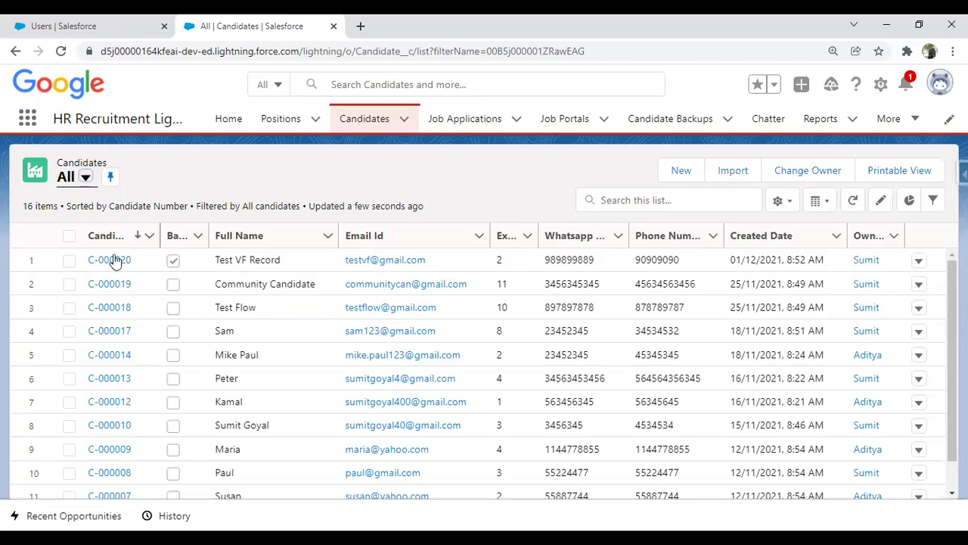
scroll(205, 353, down, 1)
scroll(205, 353, up, 1)
click(854, 201)
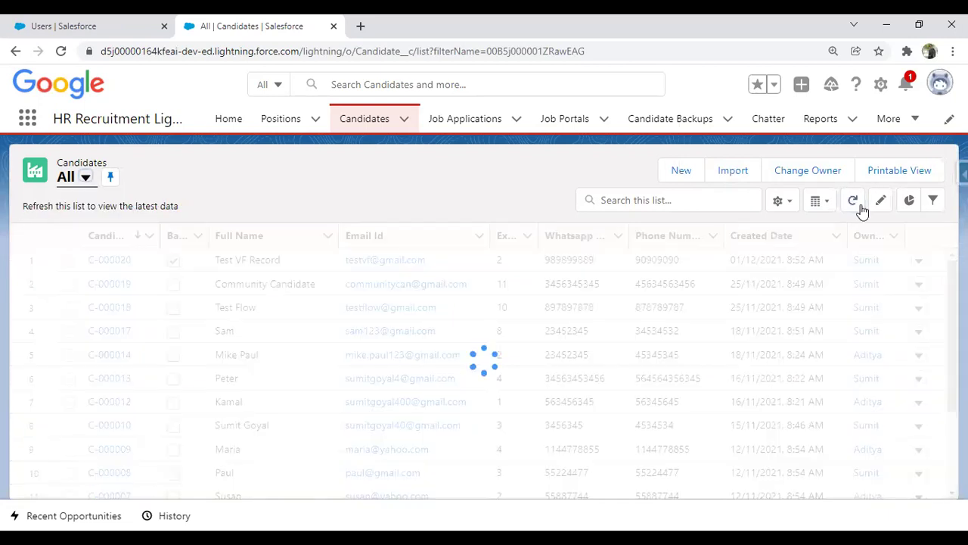
scroll(269, 391, down, 3)
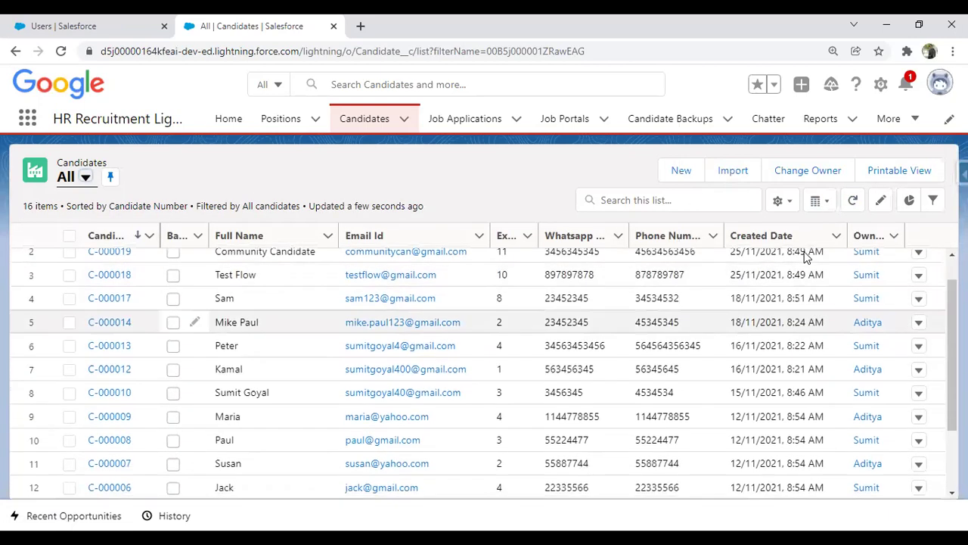
scroll(317, 409, up, 3)
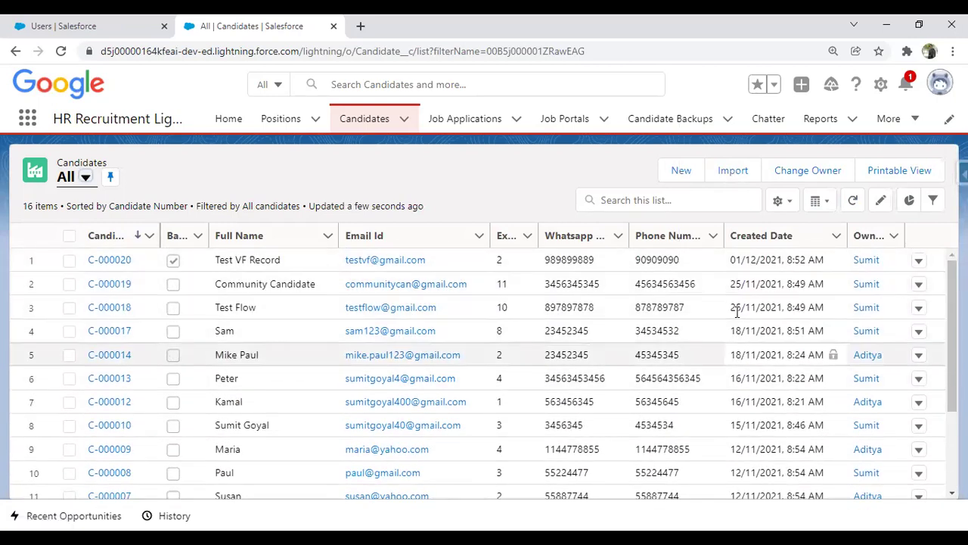
Step: Sort the Candidates list by Created Date, oldest first
click(780, 236)
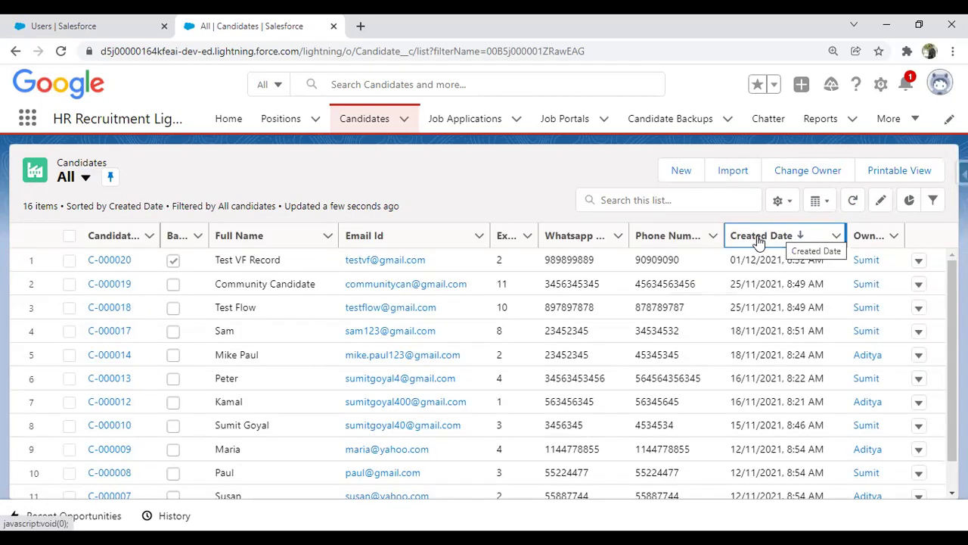
click(759, 240)
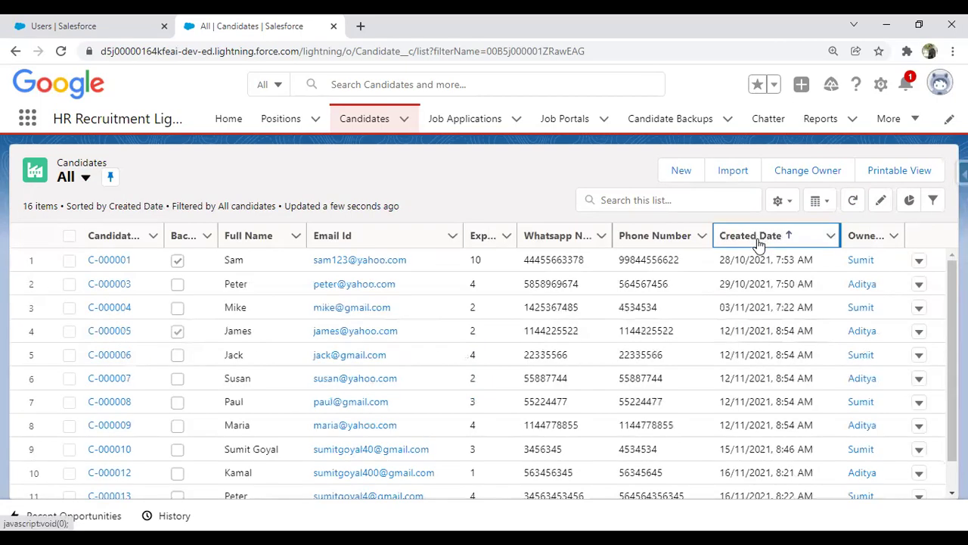
scroll(739, 400, down, 3)
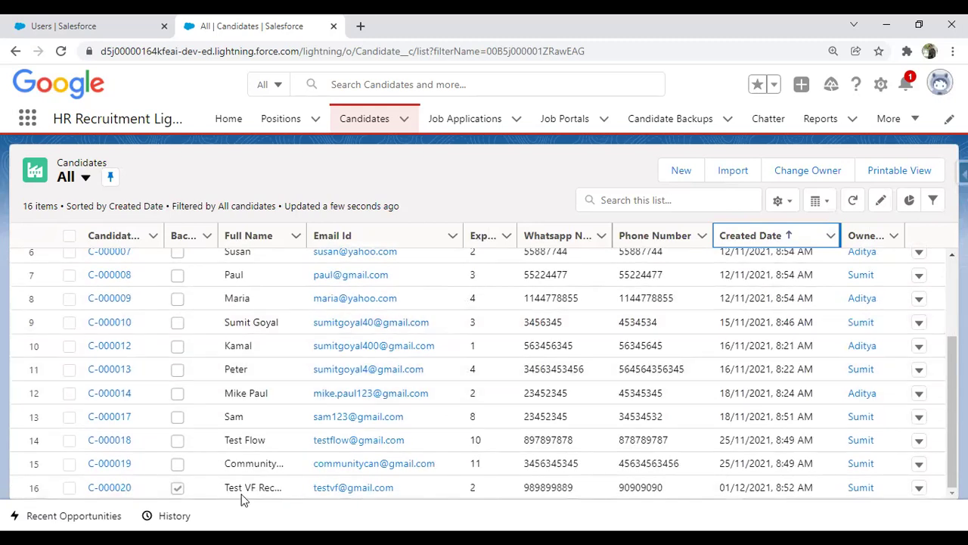
scroll(107, 454, up, 3)
scroll(151, 341, down, 3)
scroll(171, 314, up, 3)
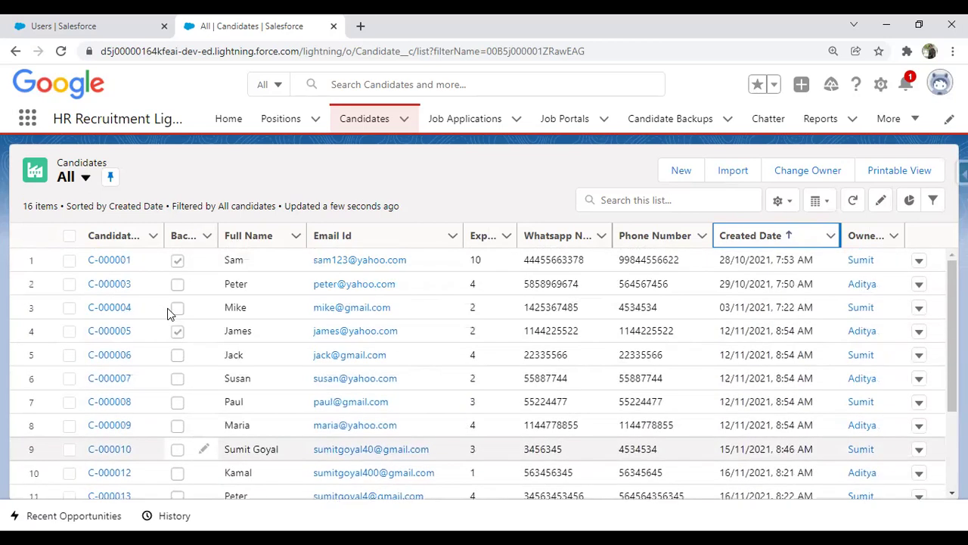
scroll(231, 413, down, 3)
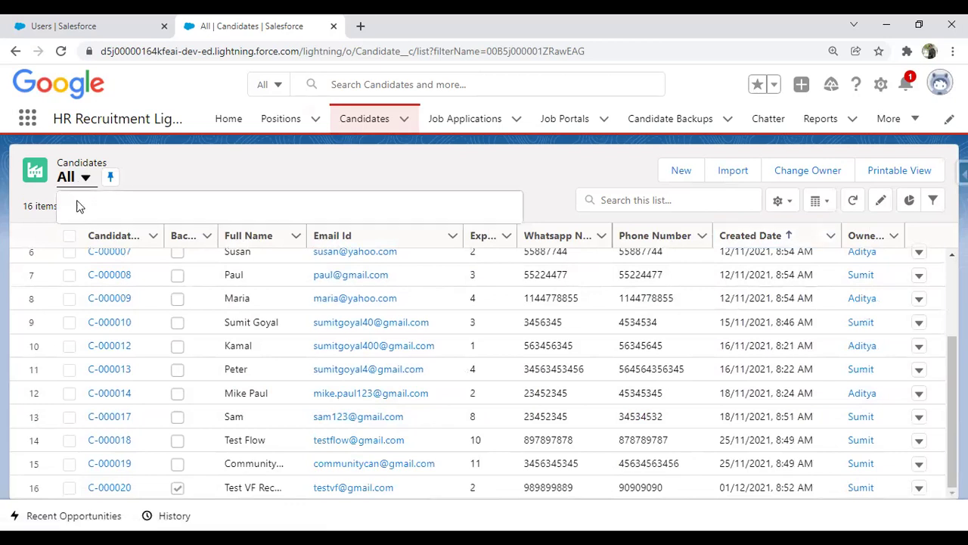
Step: Reload the All candidates view and the Salesforce page, then return to Google Sheets
click(83, 231)
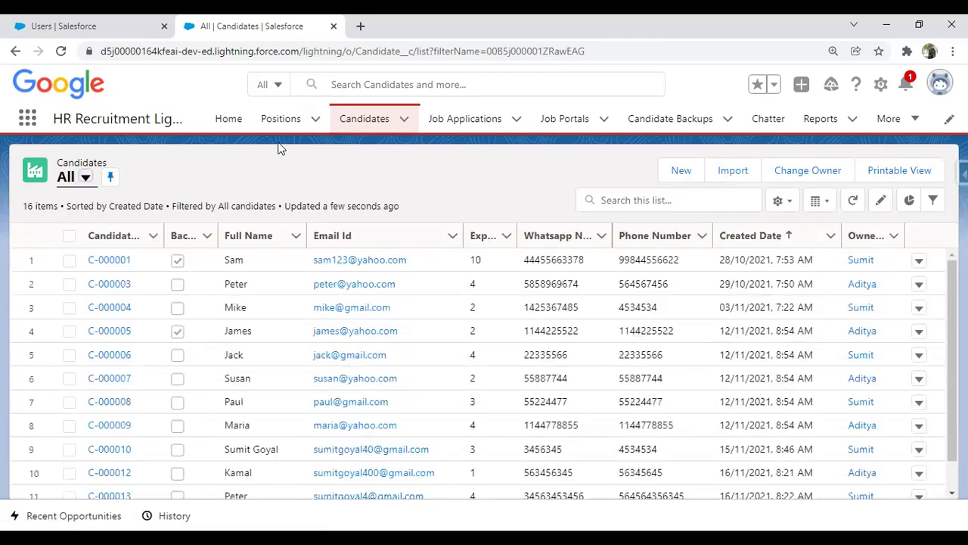
click(56, 53)
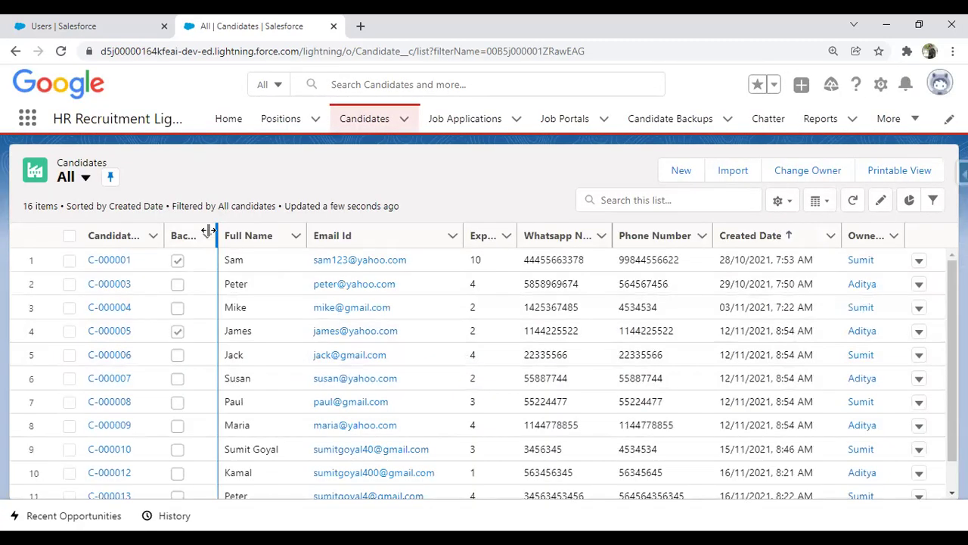
scroll(383, 401, down, 3)
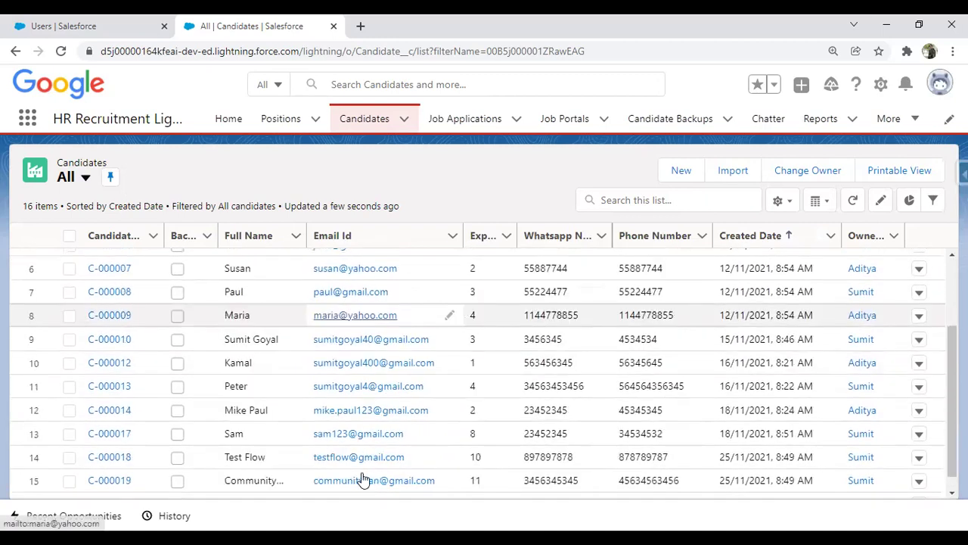
scroll(363, 480, down, 1)
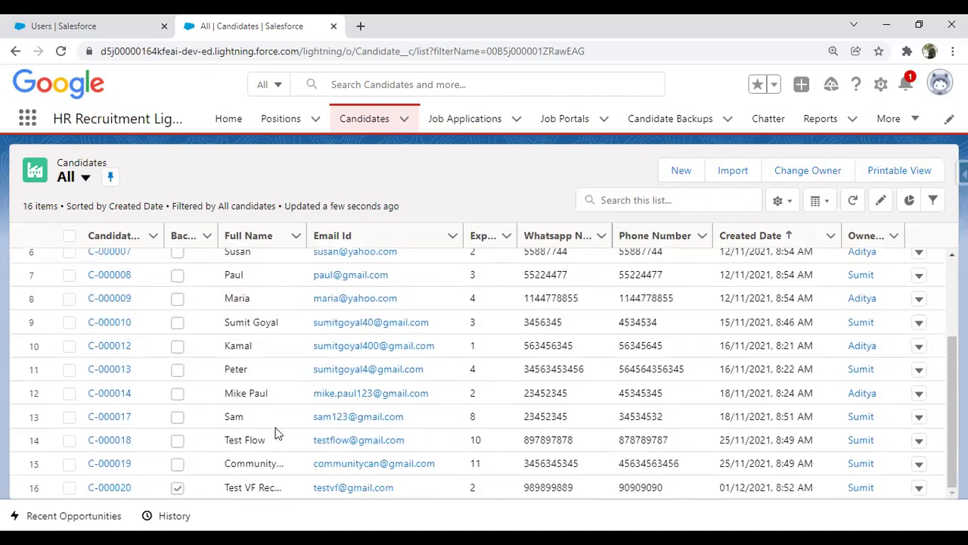
key(alt+Tab)
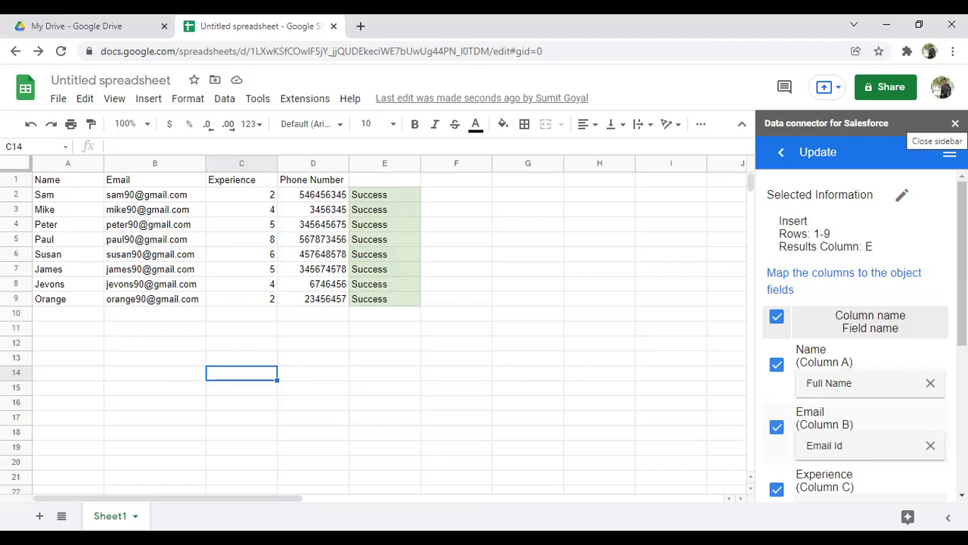
Step: Close the Salesforce connector panel and clear all cell contents with Ctrl+A and Delete
click(955, 123)
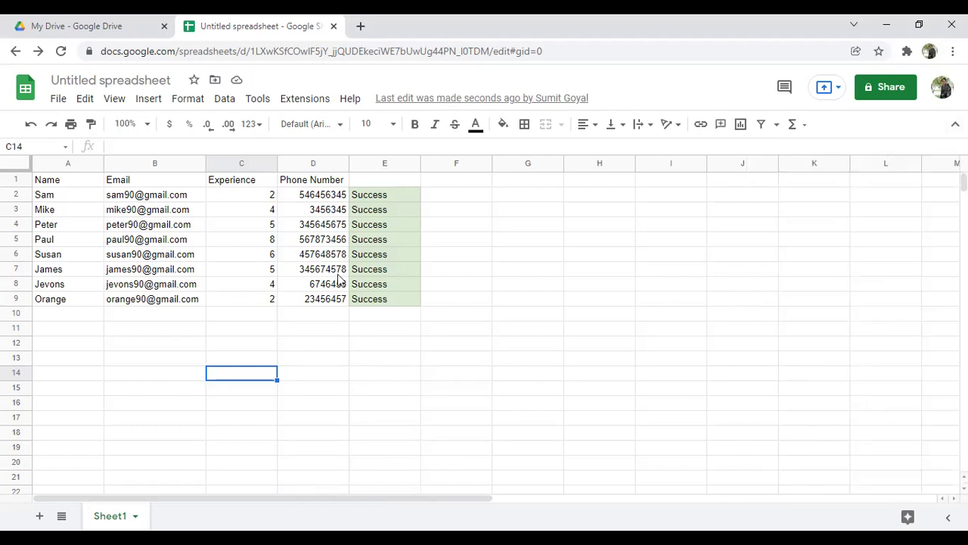
click(96, 333)
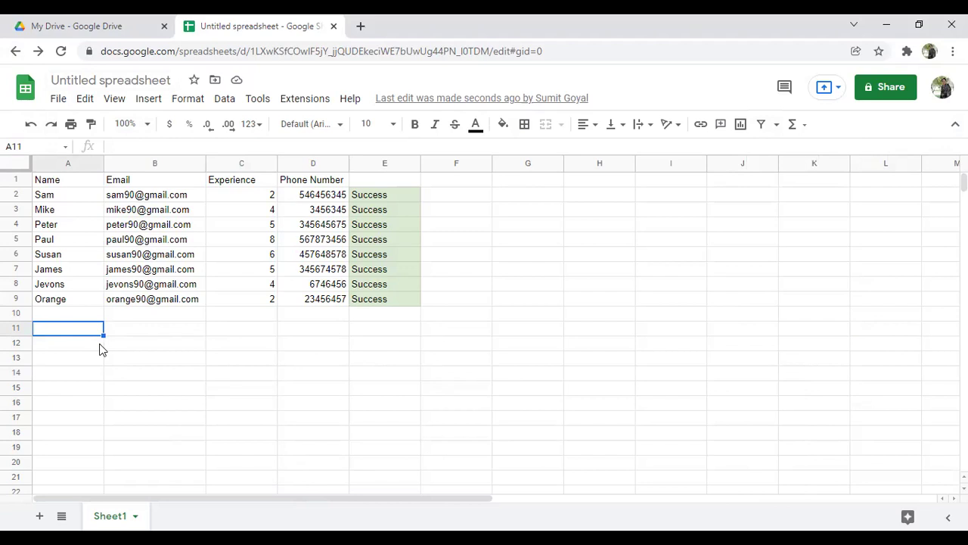
click(64, 345)
key(ctrl+a)
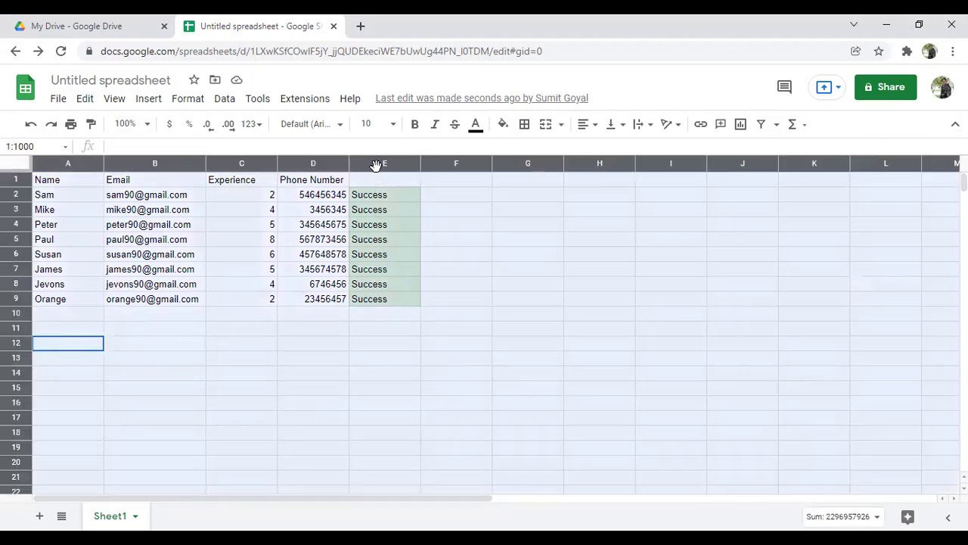
key(Delete)
key(Right)
key(Up)
key(Up)
key(Up)
key(Up)
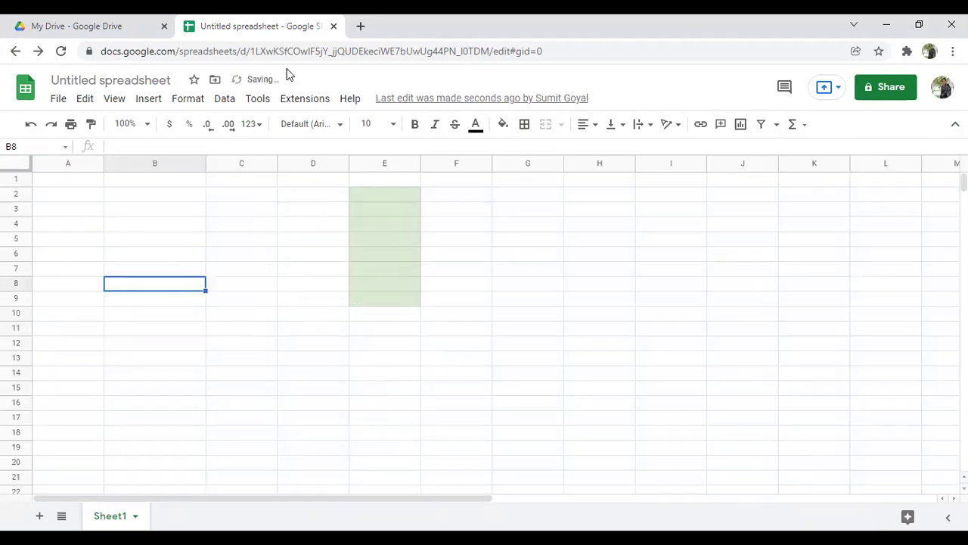
Step: Delete the green-filled column E and return to cell A1
click(379, 164)
right_click(378, 164)
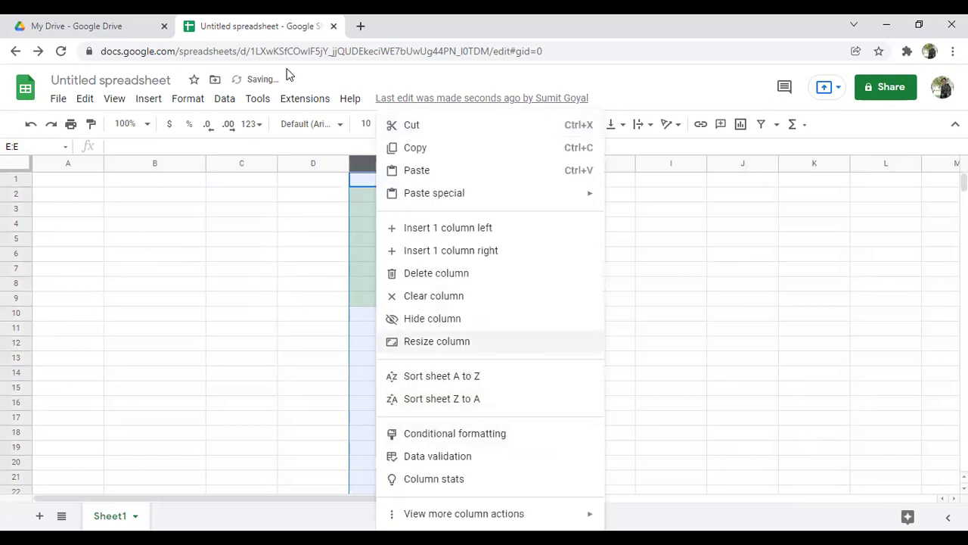
click(436, 273)
click(154, 253)
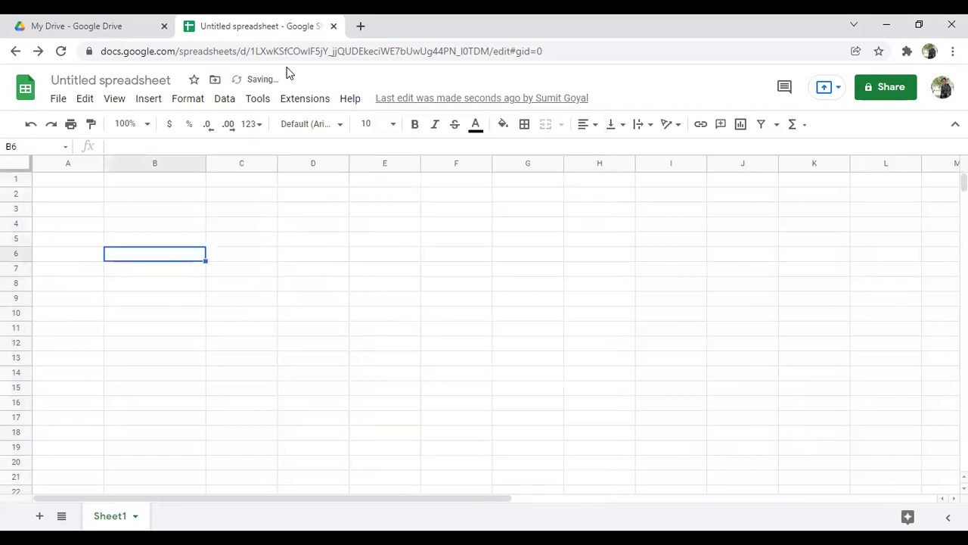
key(ctrl+Home)
click(302, 98)
Step: Open the Salesforce Connector, start an Import, and select the Candidate object filtered by 'candidate'
mouse_move(441, 248)
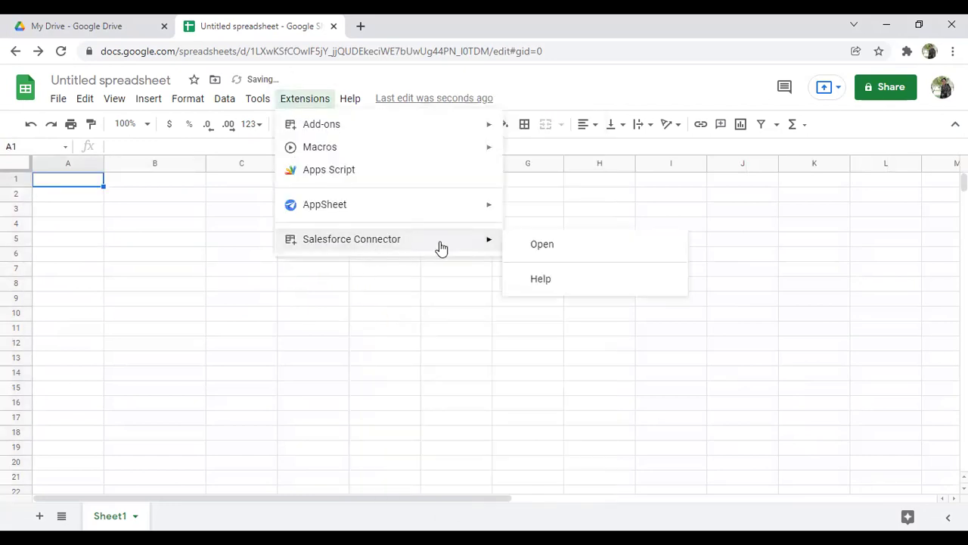
click(551, 248)
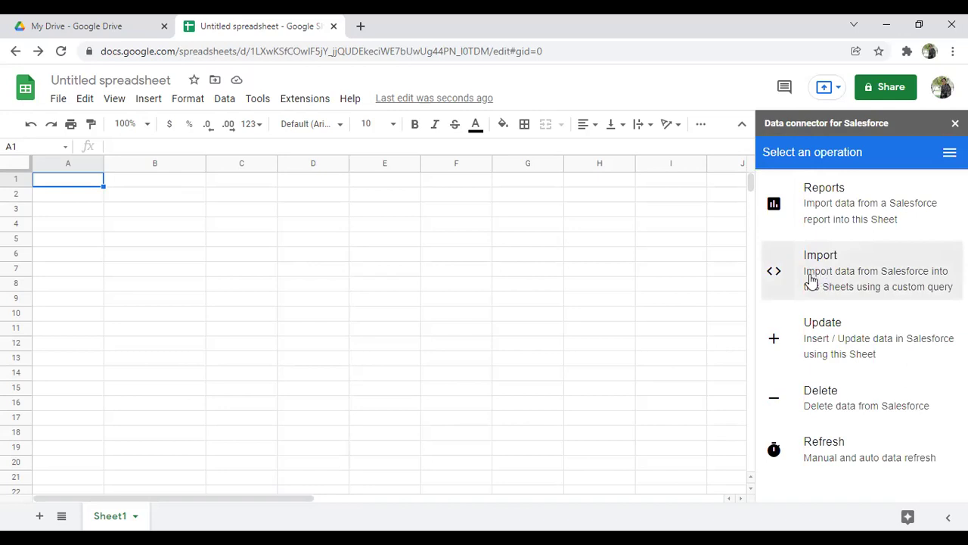
click(810, 276)
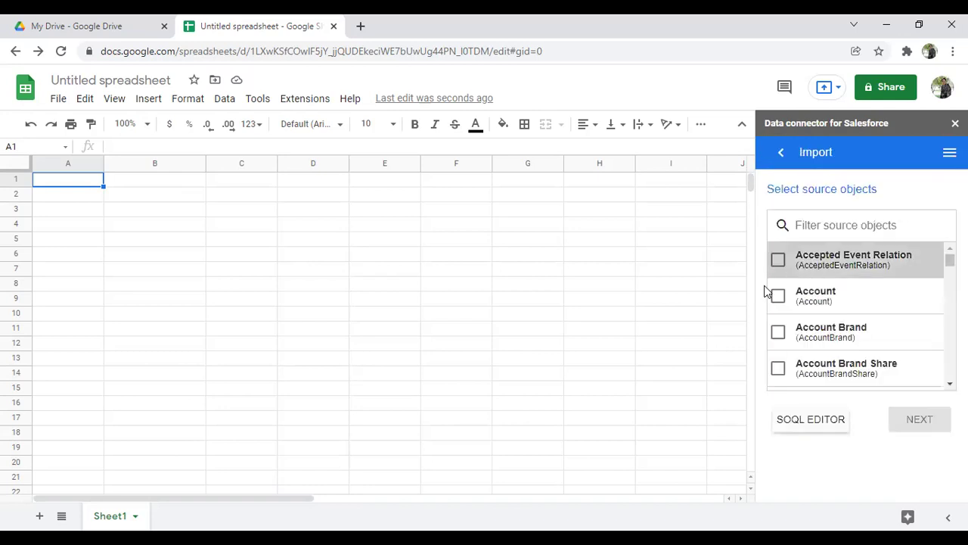
click(834, 222)
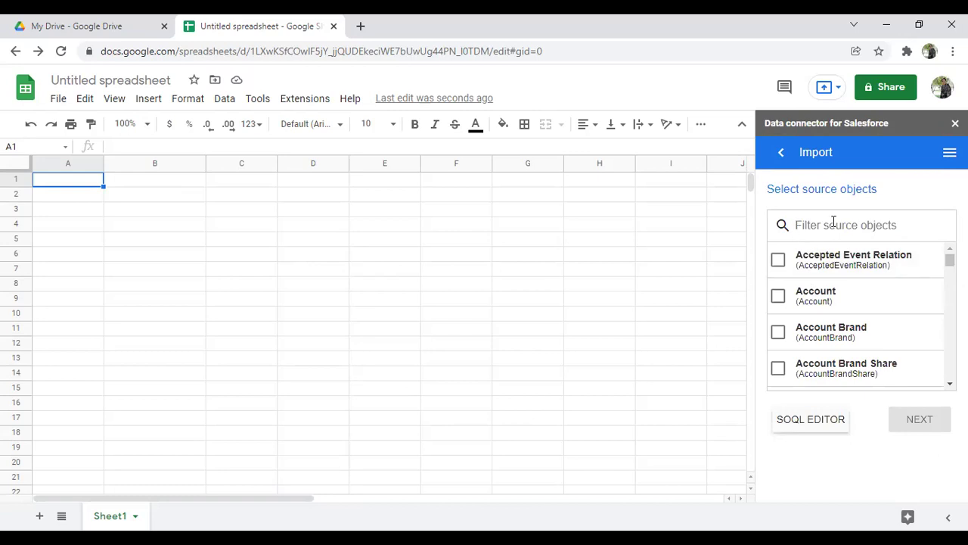
text(candoi)
key(BackSpace)
key(BackSpace)
text(idate)
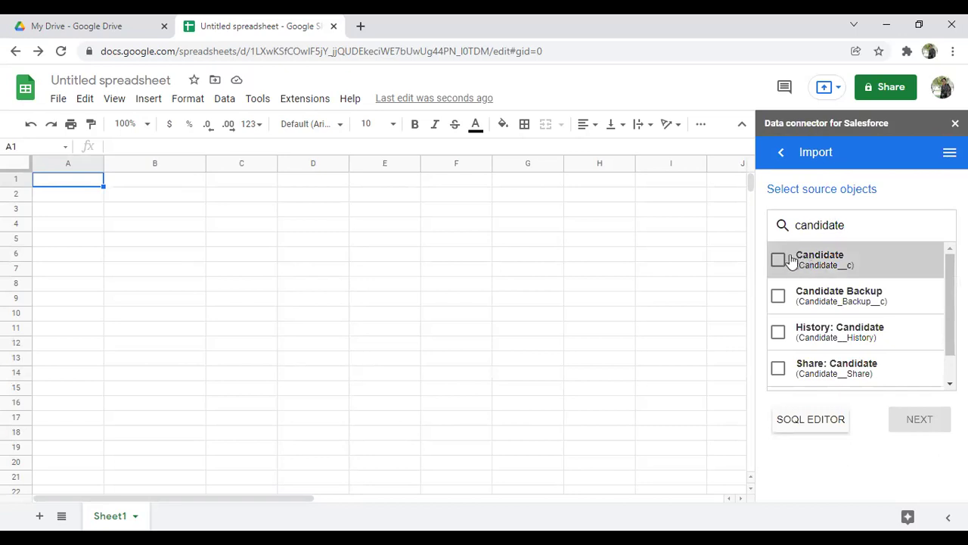
click(779, 260)
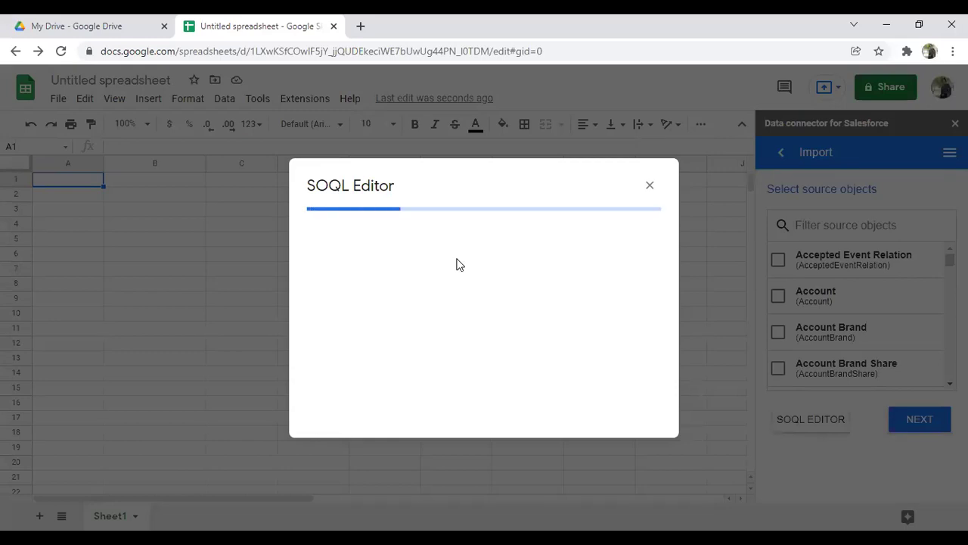
Step: Enter and execute the SOQL query 'select Name,Full_Name__c from Candidate__c'
click(379, 272)
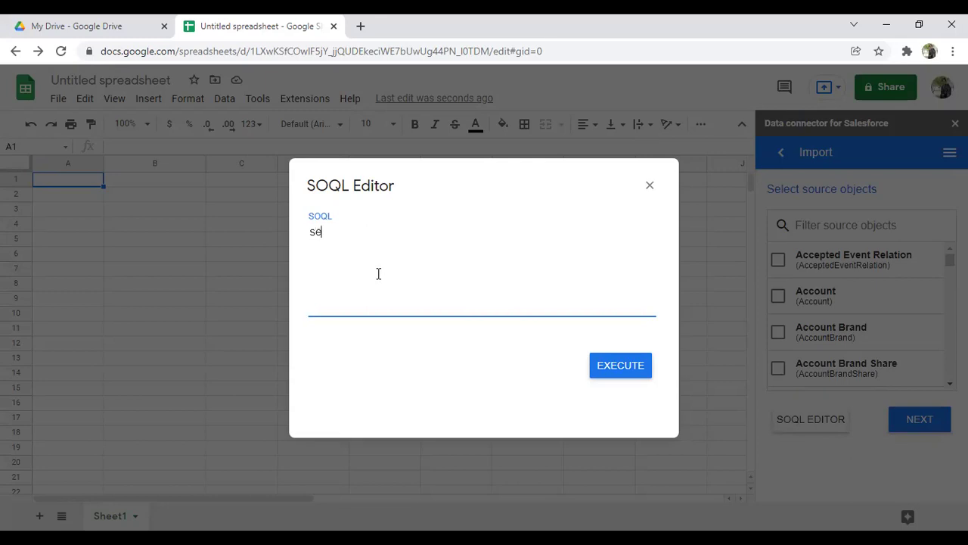
text(select Name,Full_Name__c from Candidate__c)
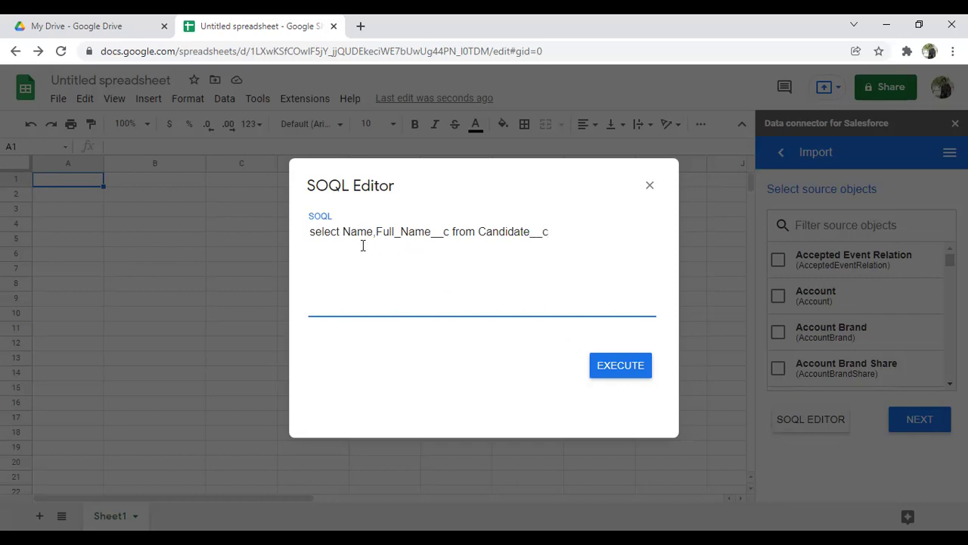
click(622, 366)
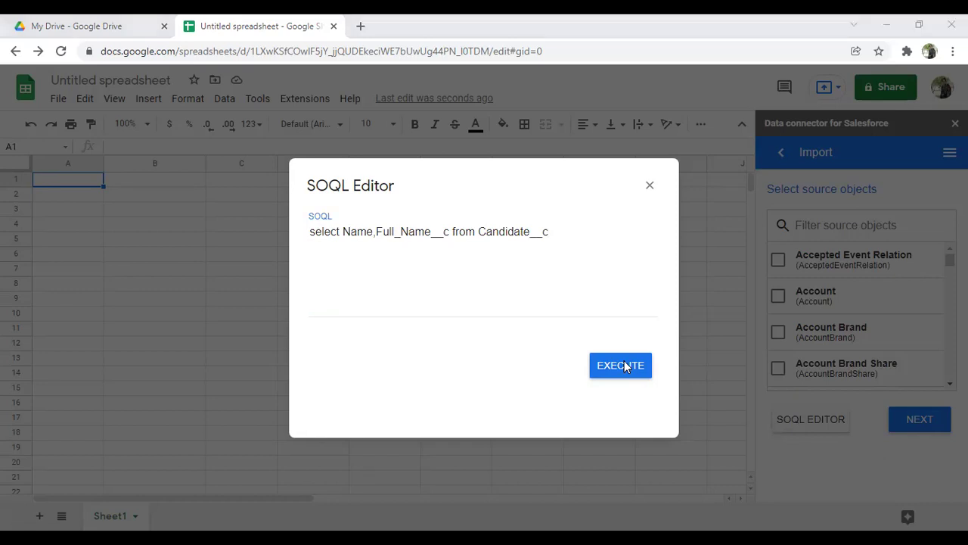
click(622, 366)
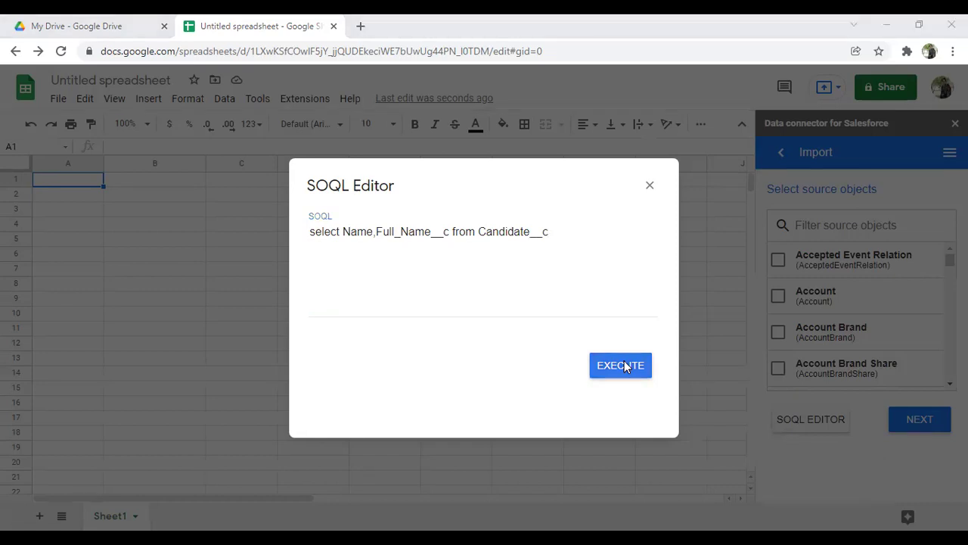
click(622, 366)
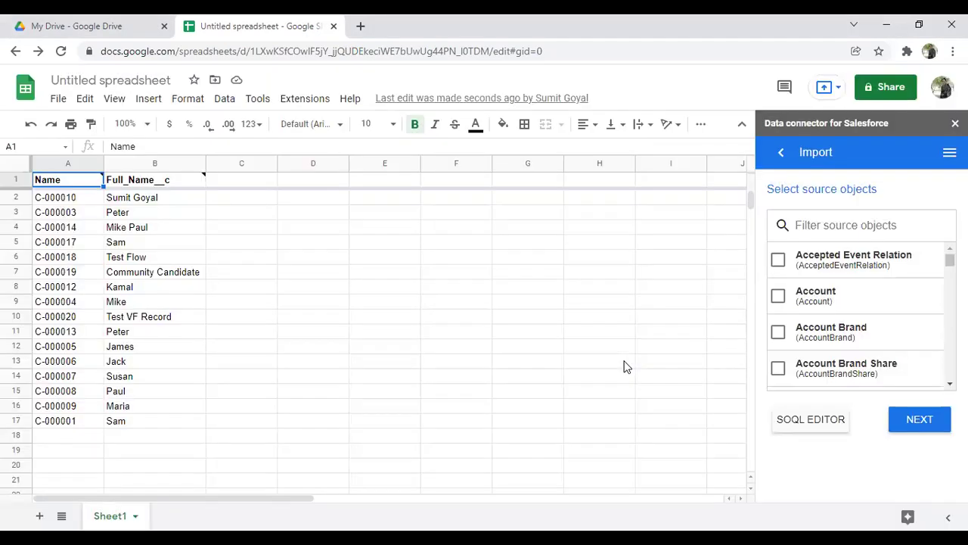
Step: Delete all imported Candidate data from the sheet and type 'candiate' into the source filter
drag(67, 198, 161, 428)
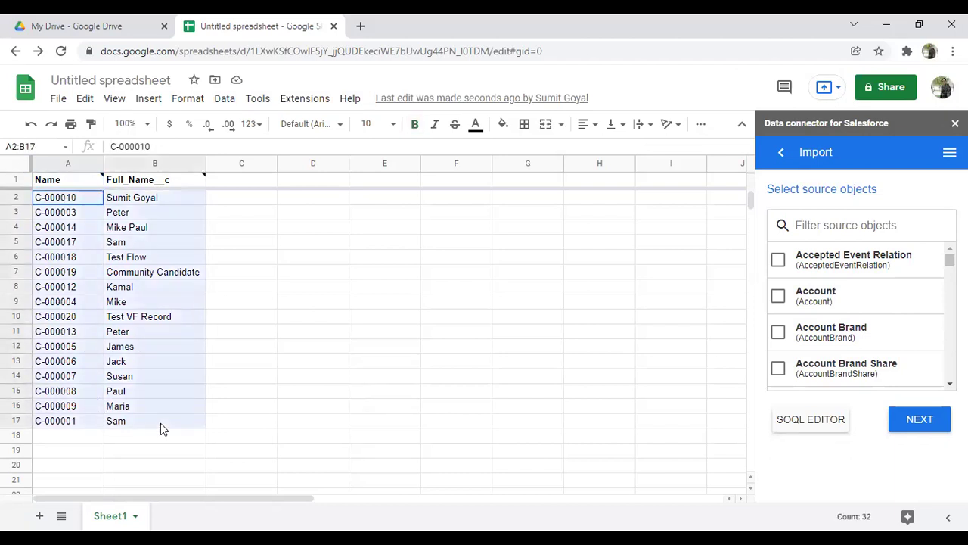
mouse_move(133, 182)
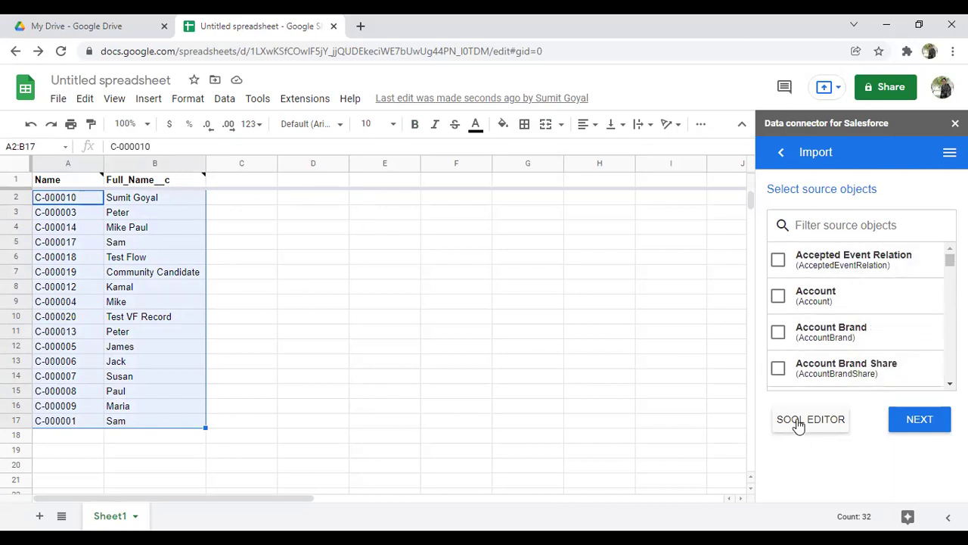
click(382, 394)
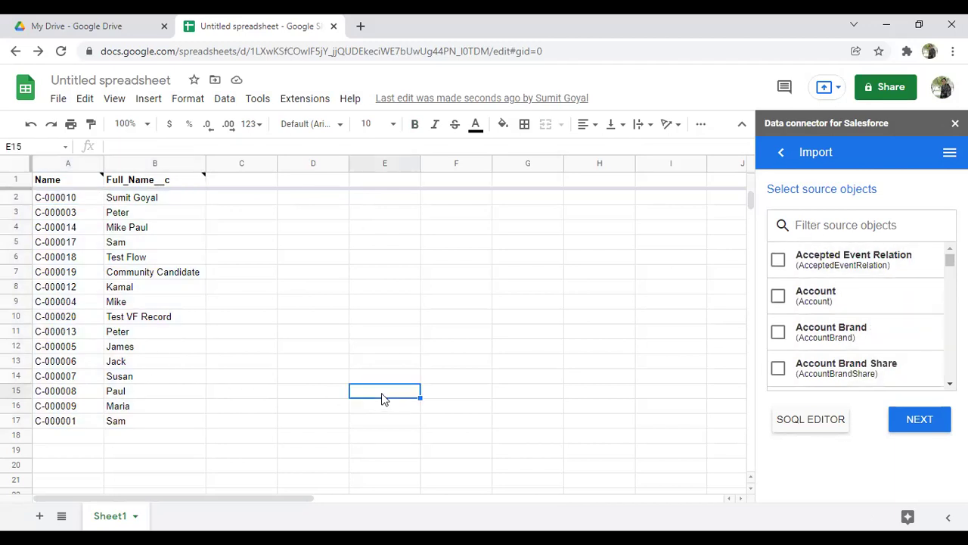
key(ctrl+shift+a)
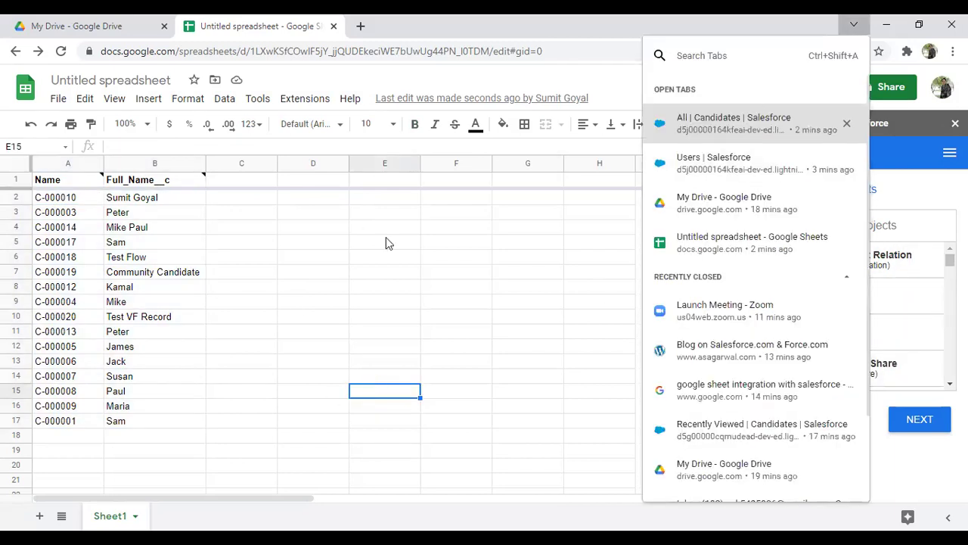
click(295, 310)
key(ctrl+a)
key(Delete)
click(833, 224)
text(candiate)
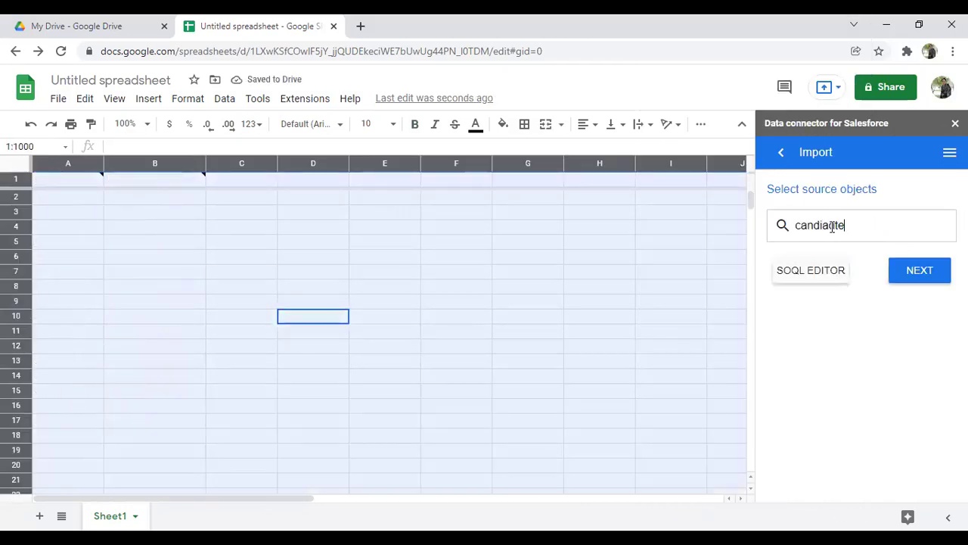
Step: Fix the filter, choose Candidate with A1 as the start cell, and select all its fields
key(BackSpace)
key(BackSpace)
key(BackSpace)
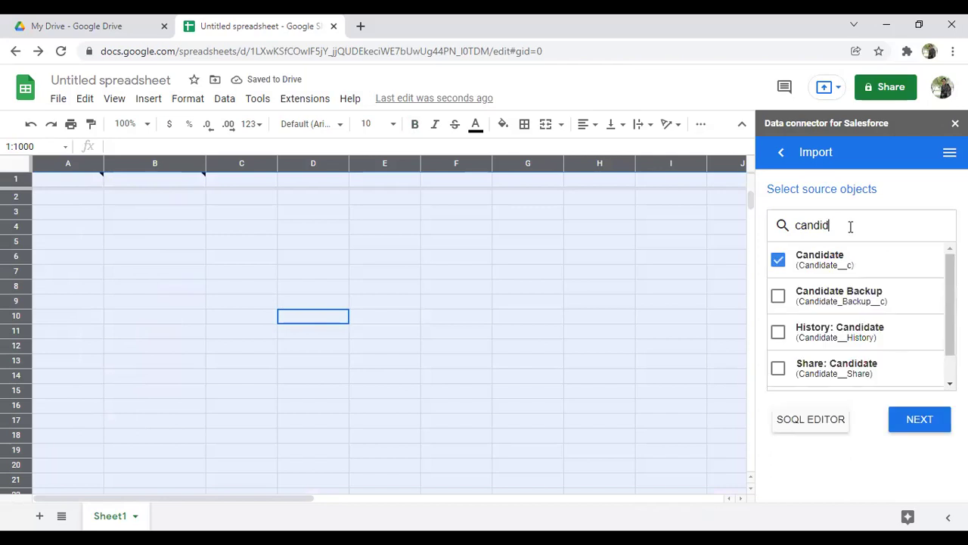
click(918, 418)
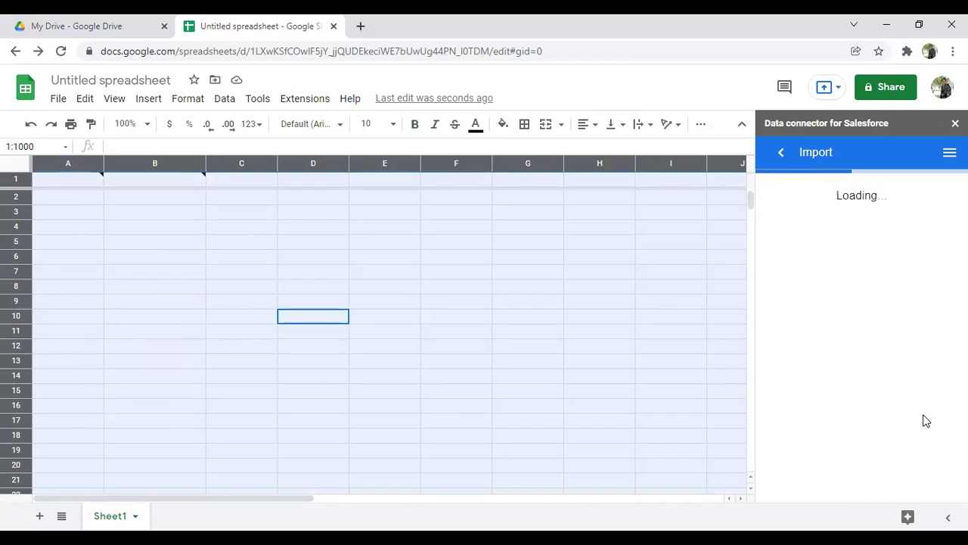
click(56, 211)
click(60, 183)
click(779, 314)
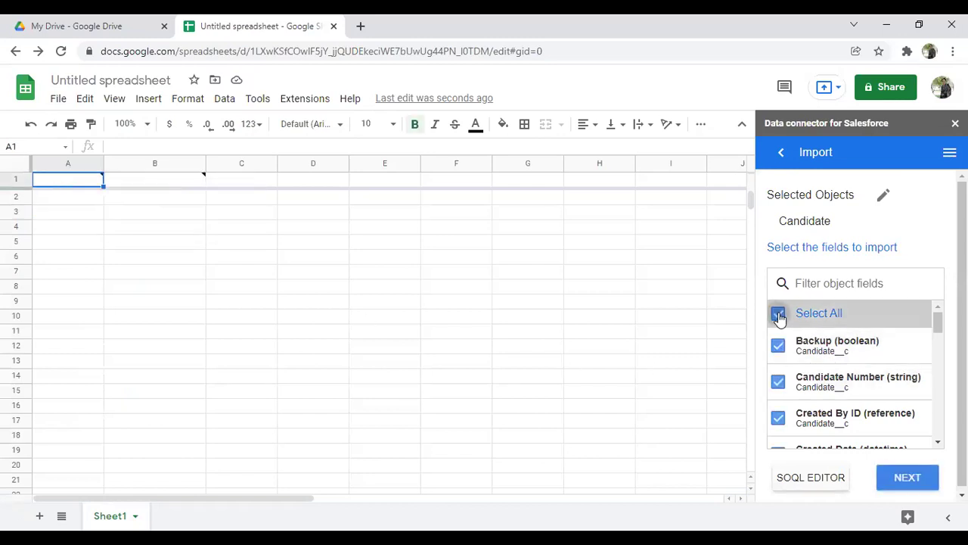
Step: Confirm the Candidate fields and get the data into Sheet1, replacing the existing content
click(912, 478)
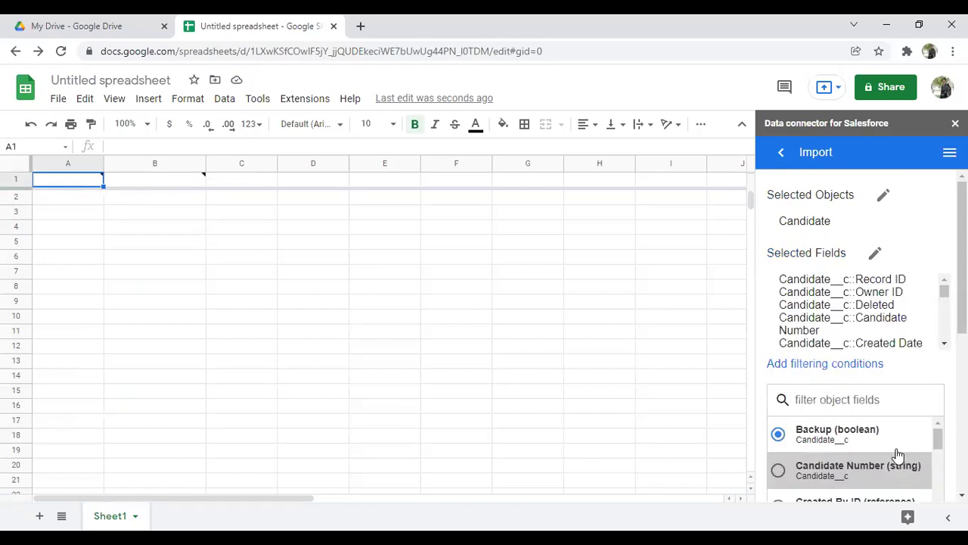
scroll(897, 454, down, 3)
scroll(897, 447, up, 4)
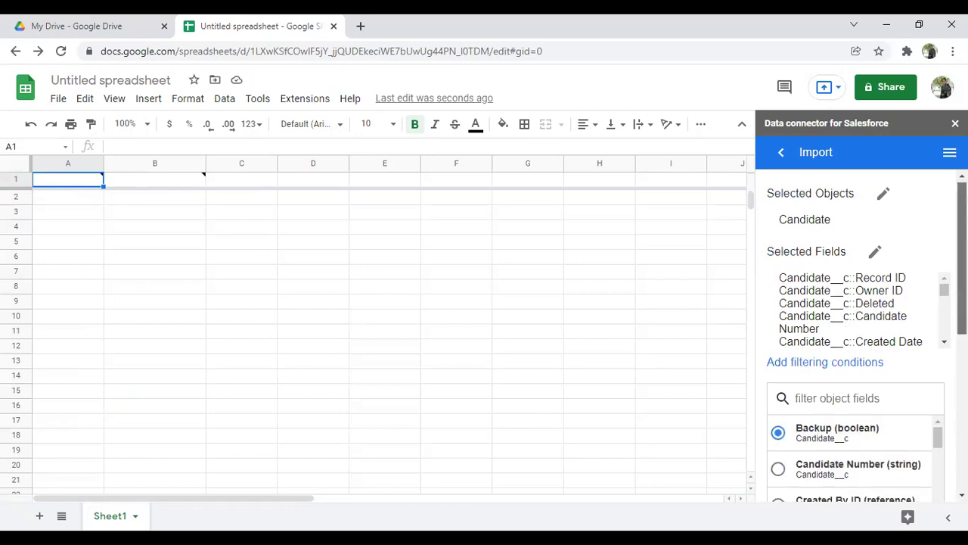
scroll(888, 359, down, 3)
scroll(887, 359, up, 3)
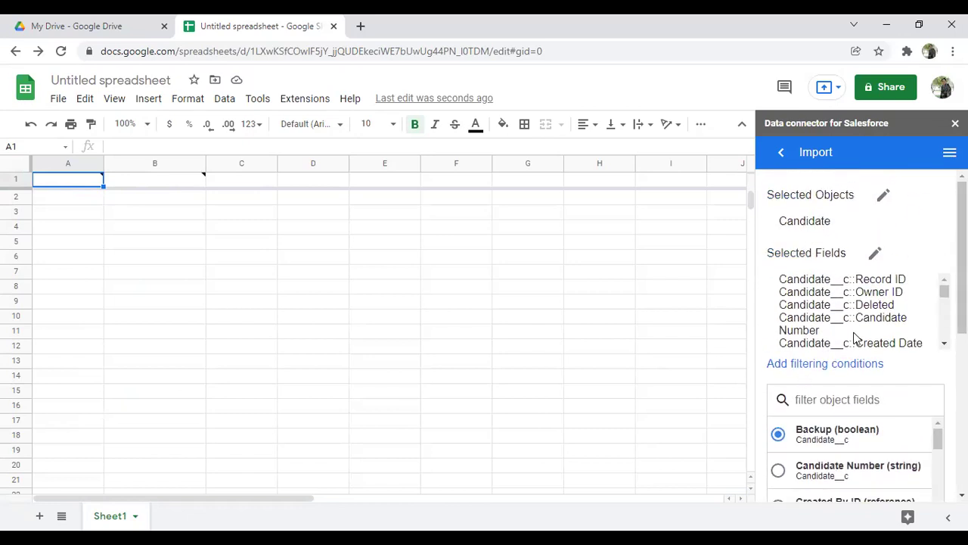
scroll(855, 338, down, 3)
scroll(897, 344, down, 2)
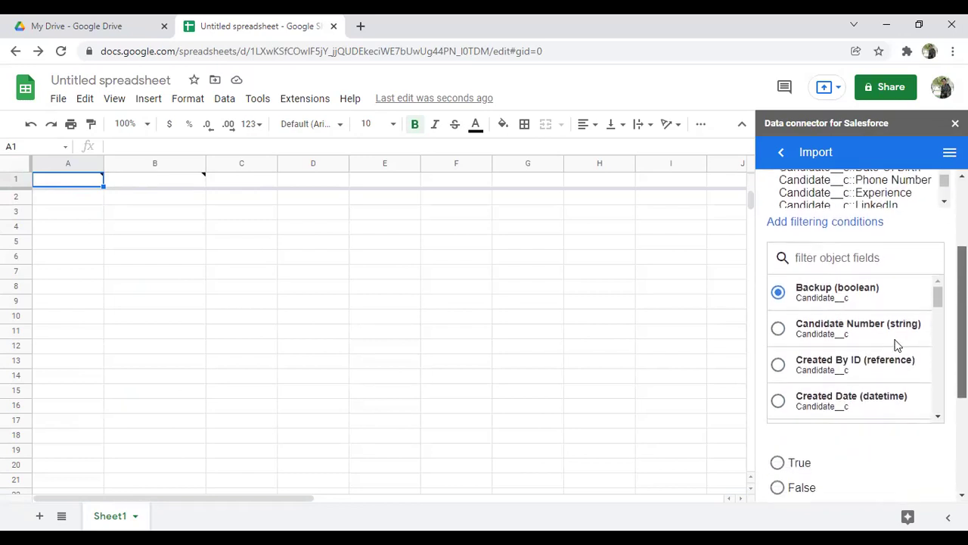
scroll(897, 344, down, 2)
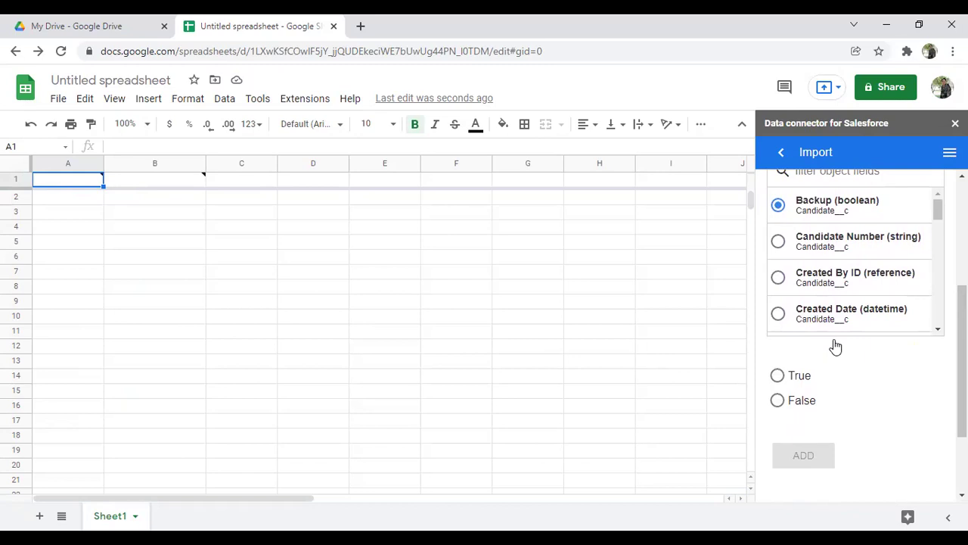
scroll(836, 344, up, 1)
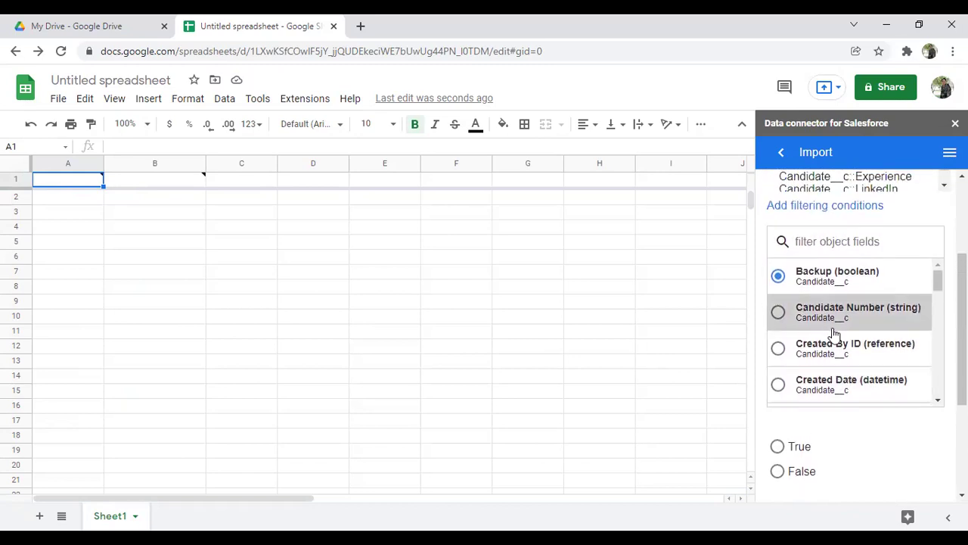
scroll(835, 333, up, 2)
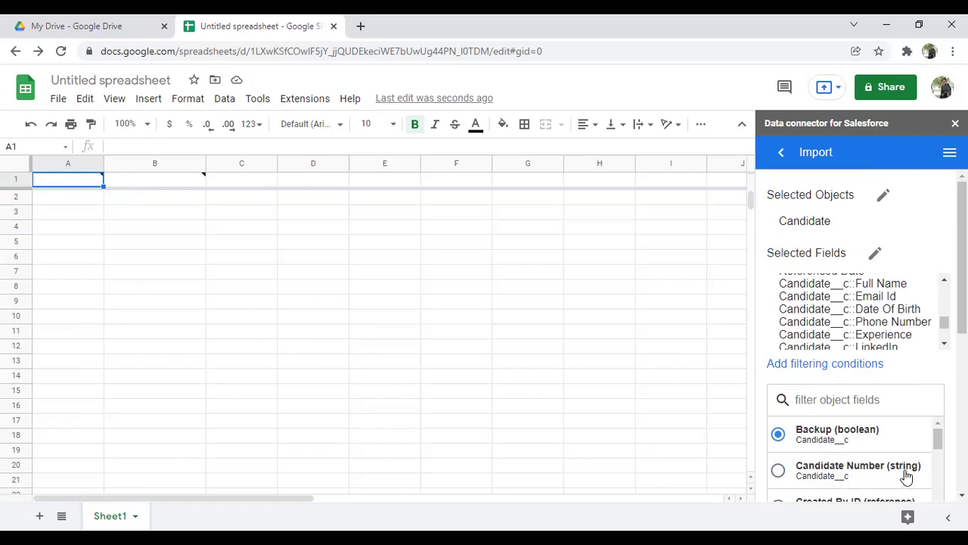
scroll(885, 380, down, 2)
scroll(885, 381, down, 5)
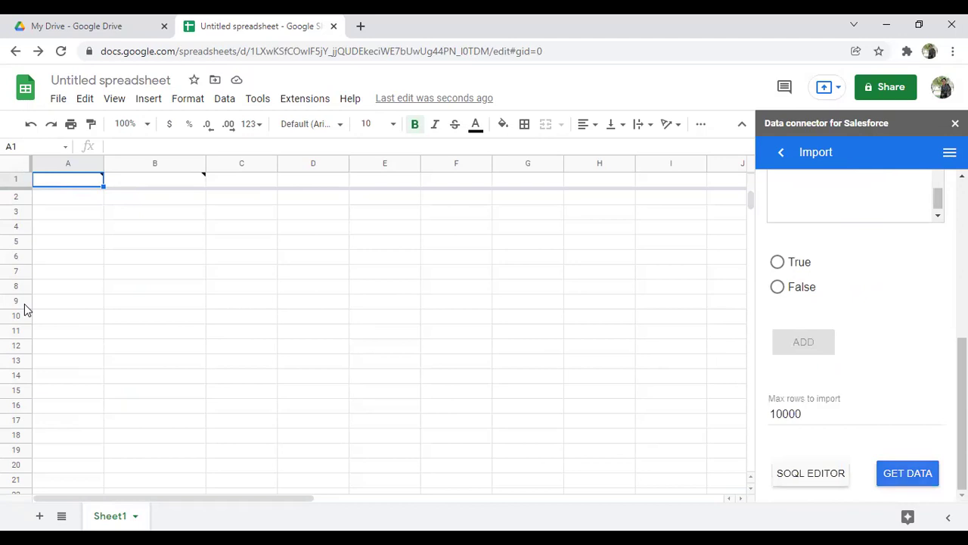
key(Return)
key(Return)
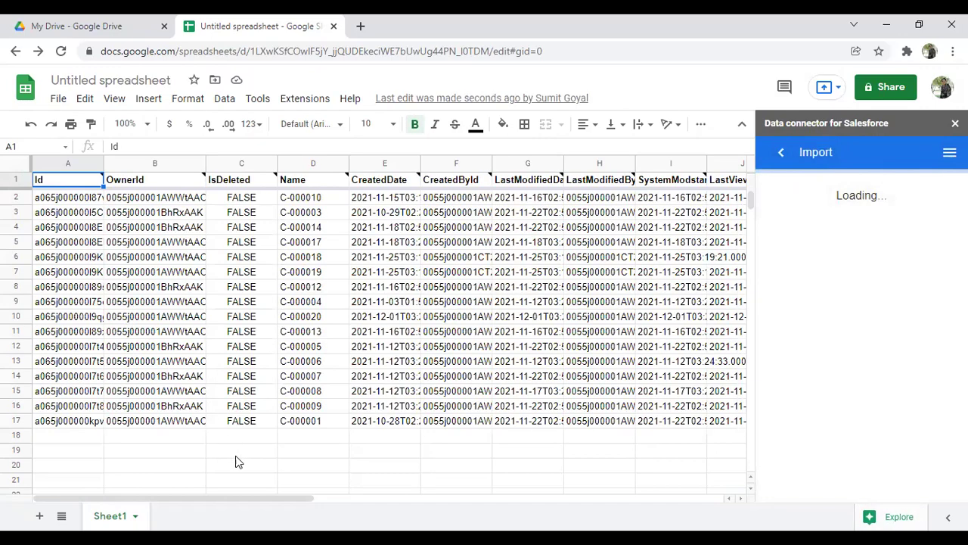
Step: Go back to the Salesforce connector's operations list to start a manual refresh
drag(210, 499, 60, 478)
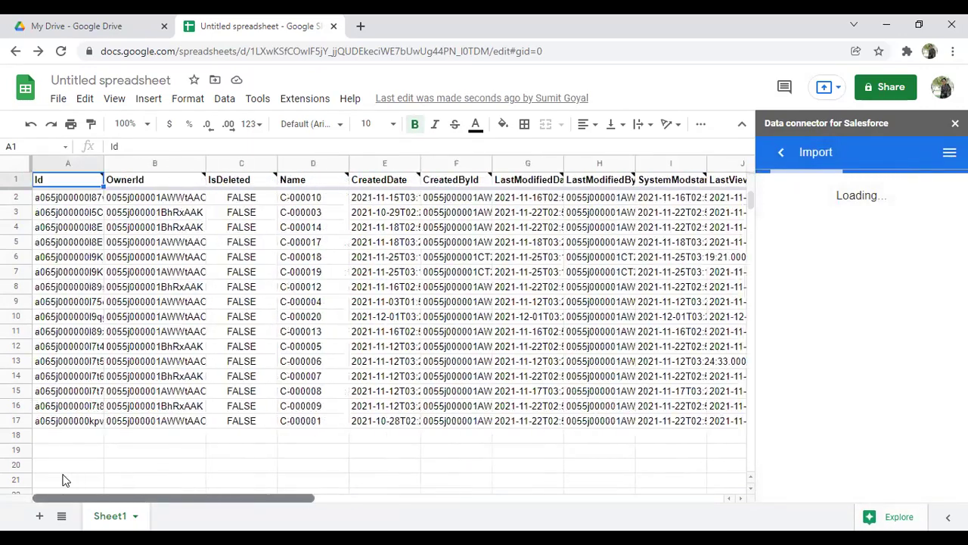
click(783, 152)
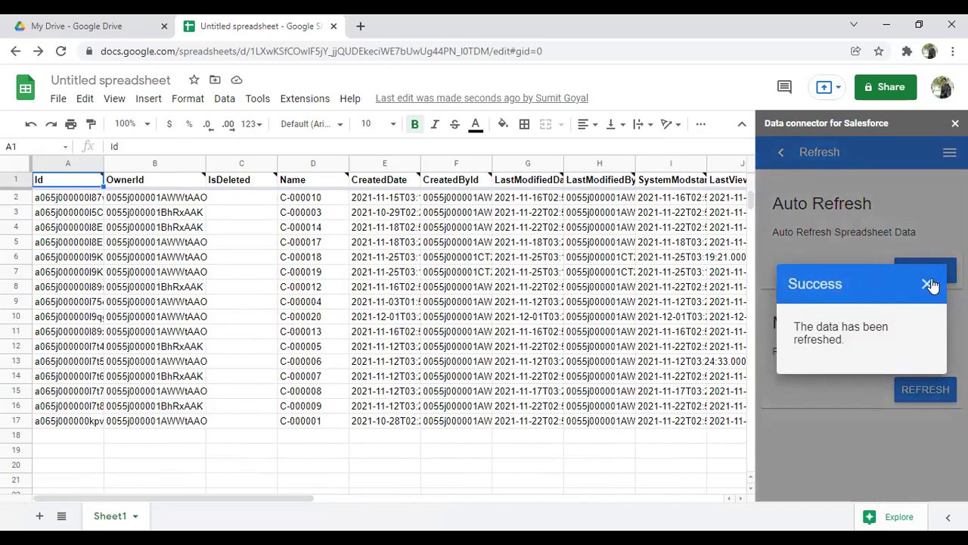
Step: Dismiss the data-refreshed message and schedule Sheet1 to auto-refresh every 4 Hours
click(928, 284)
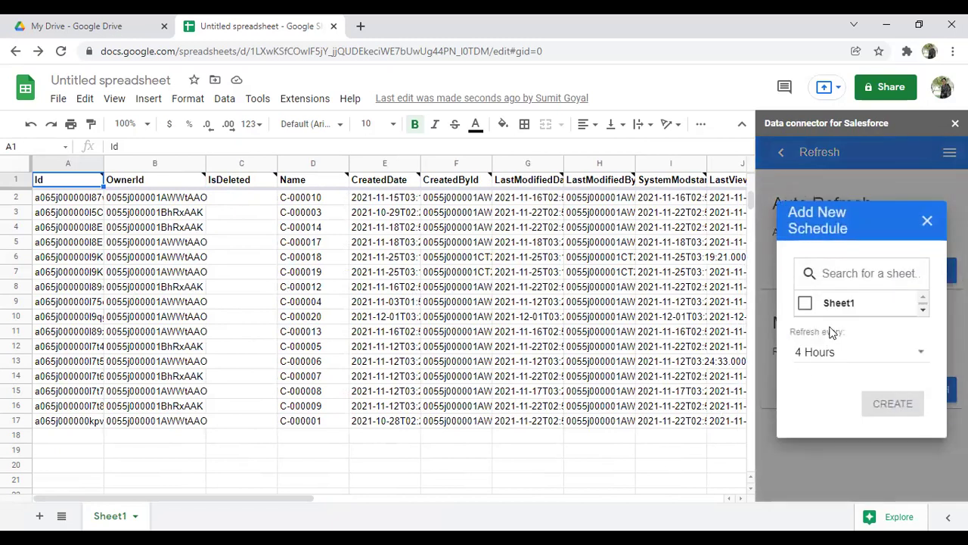
click(805, 302)
click(836, 357)
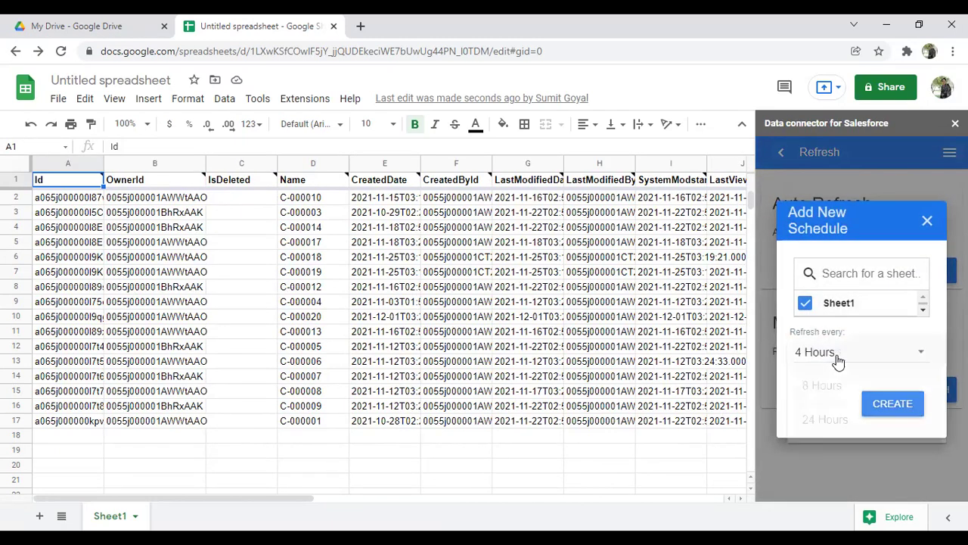
click(845, 354)
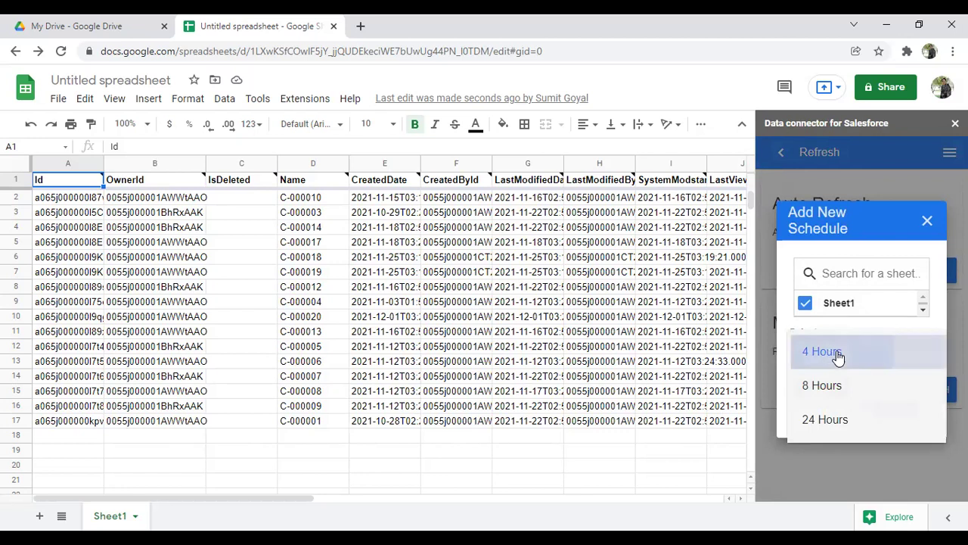